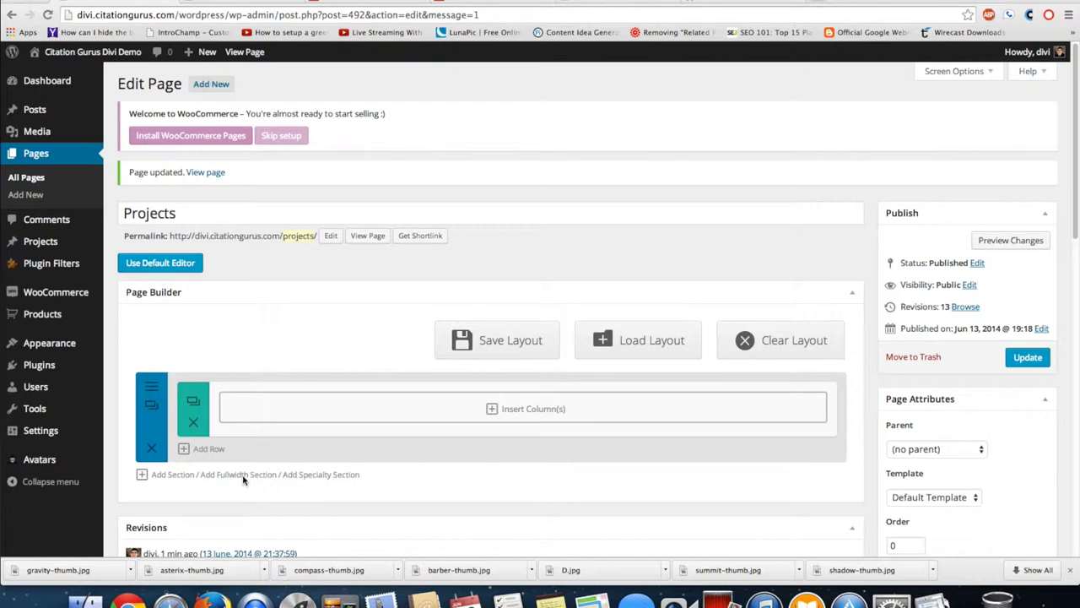
click(173, 474)
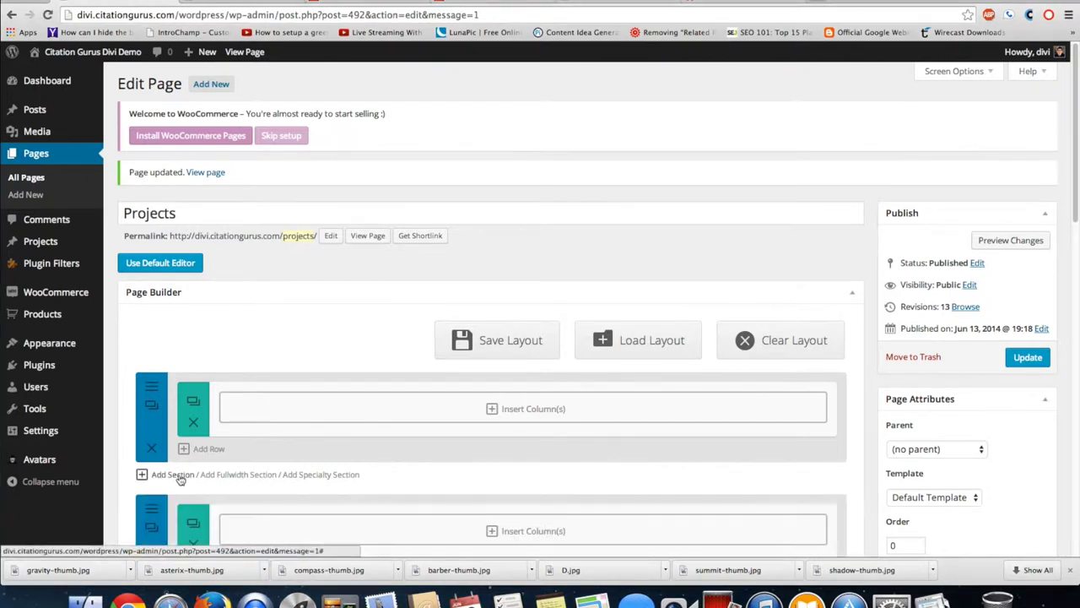
scroll(173, 456, down, 5)
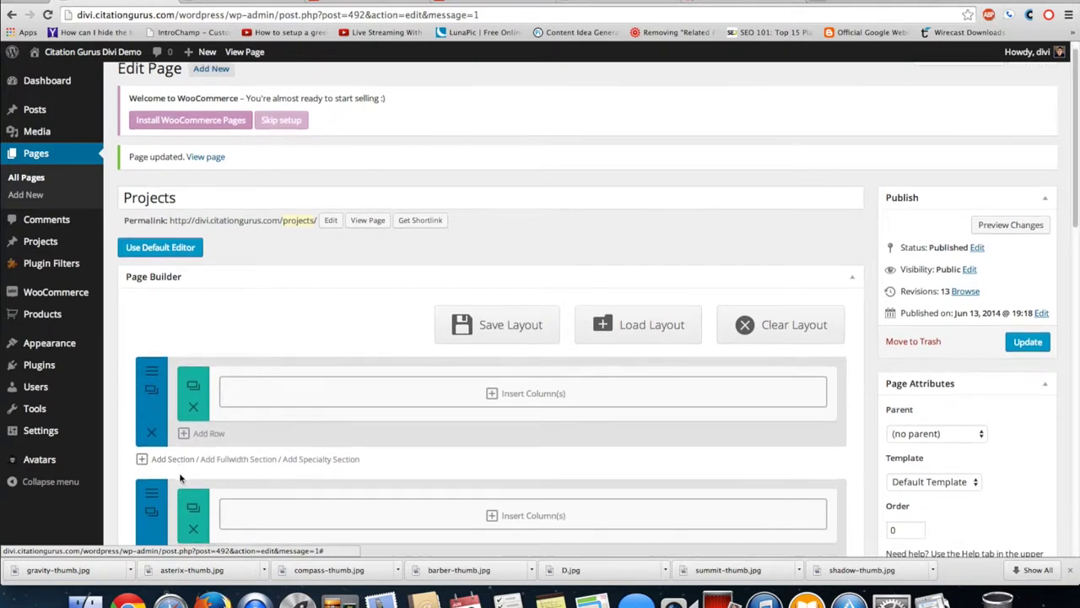
click(152, 386)
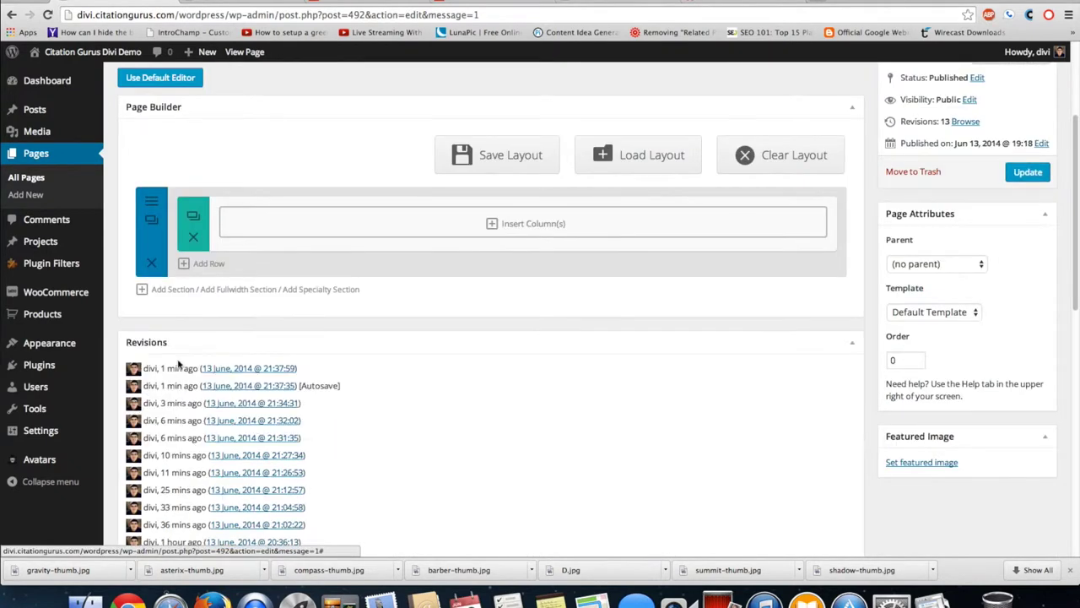
Add a fullwidth section below the empty standard section and insert a Fullwidth Portfolio module in it
click(232, 289)
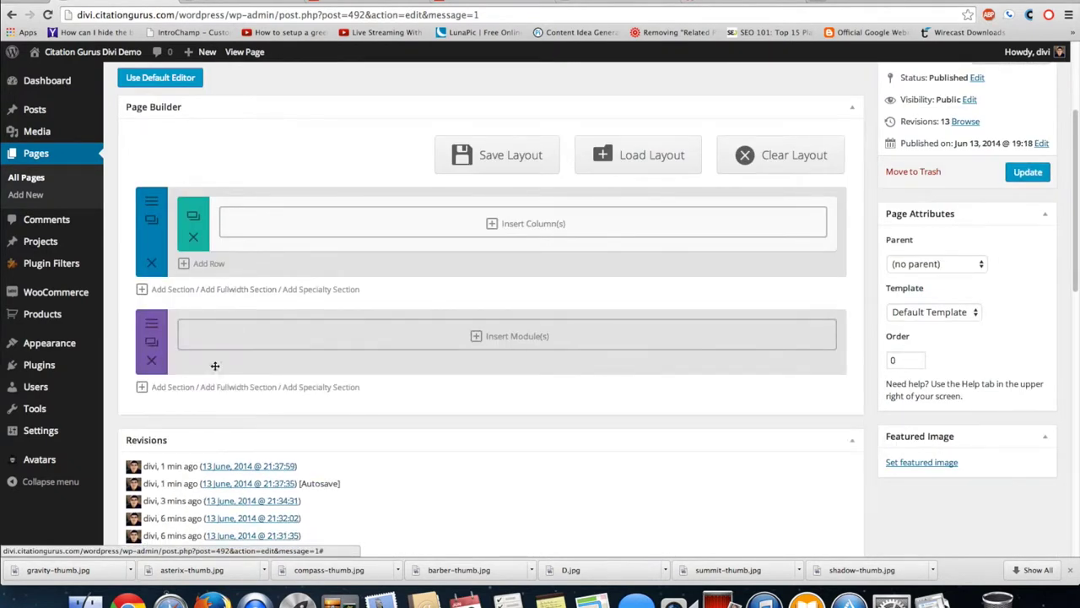
click(517, 338)
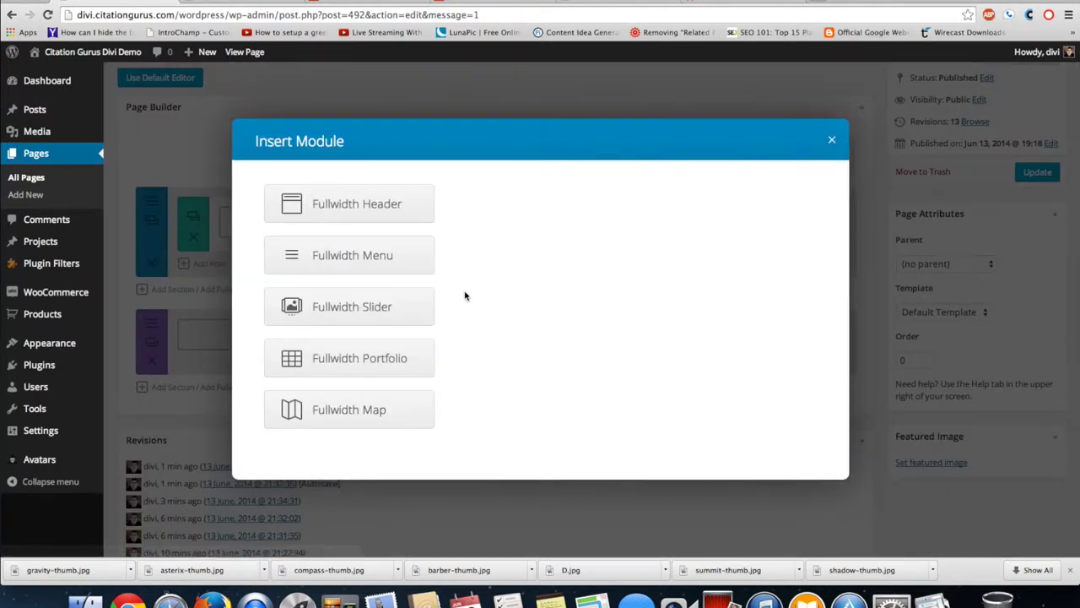
click(376, 365)
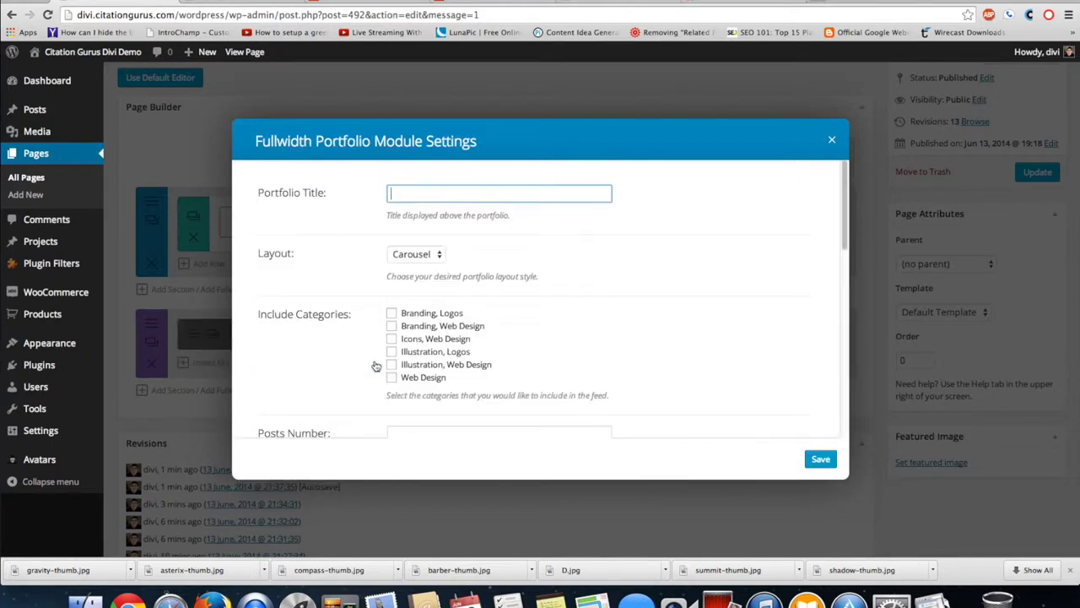
Set the portfolio module's layout to Grid and its title to "Portfolio Grid Layout"
click(417, 254)
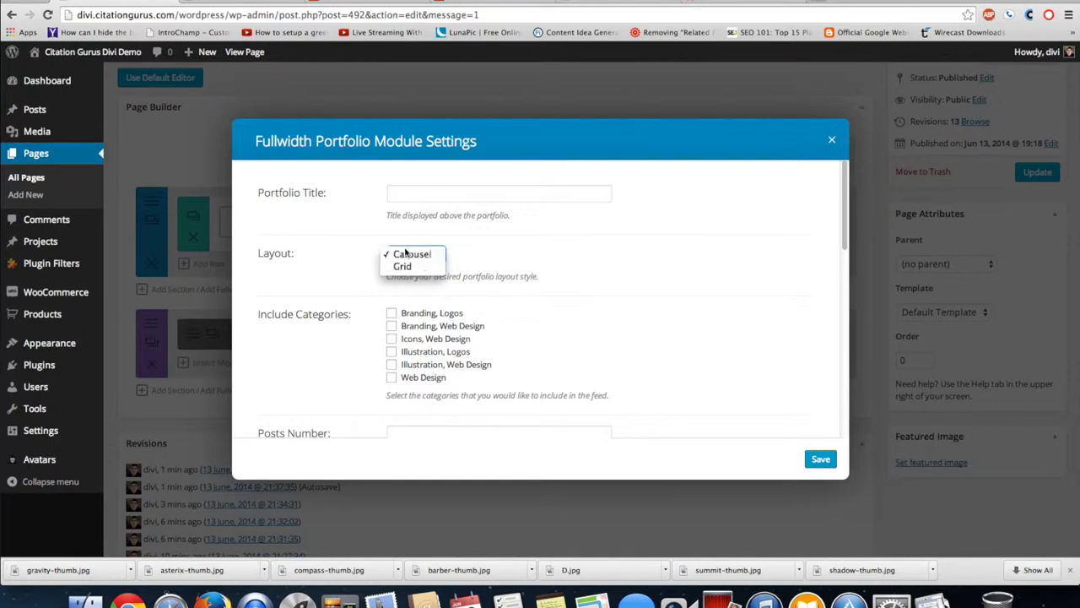
click(536, 259)
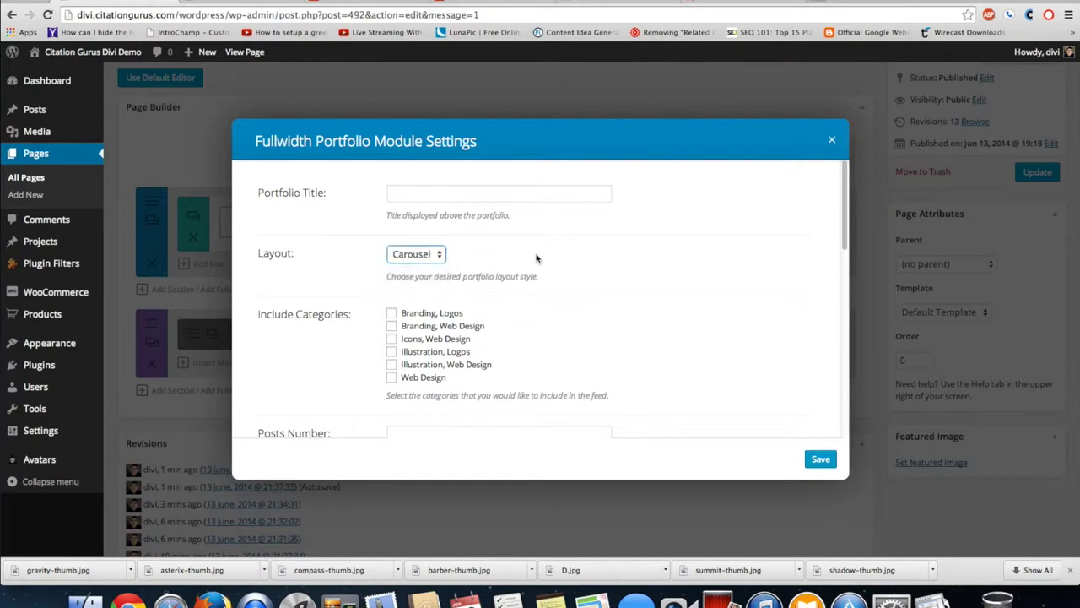
click(414, 254)
click(404, 266)
click(425, 195)
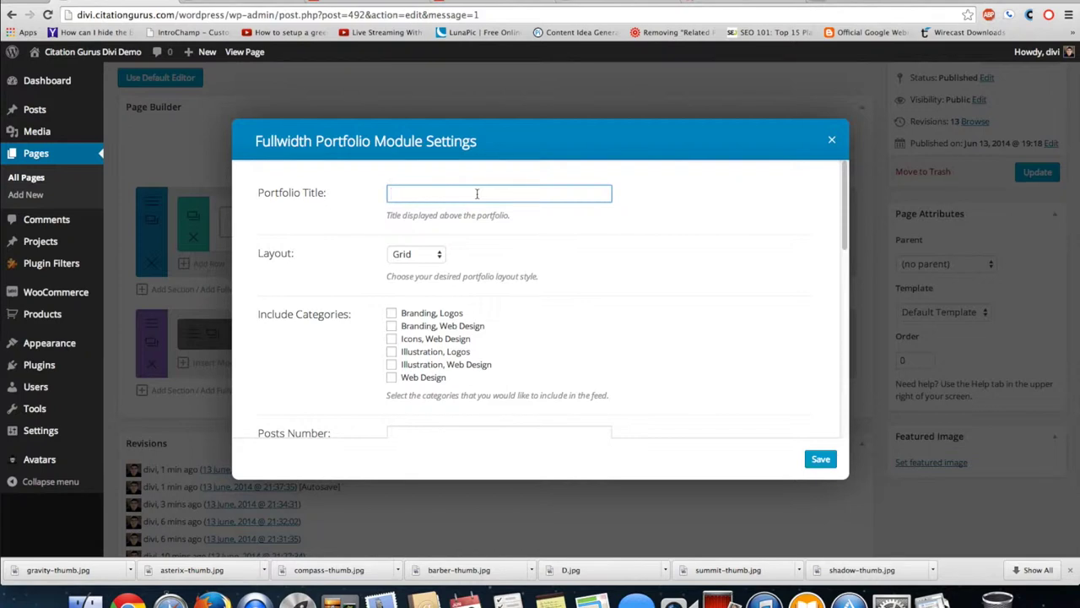
text(G)
text(rid Layout)
Include all six project categories in the portfolio, from "Branding, Logos" through "Web Design"
scroll(401, 234, down, 5)
scroll(401, 235, up, 2)
click(392, 203)
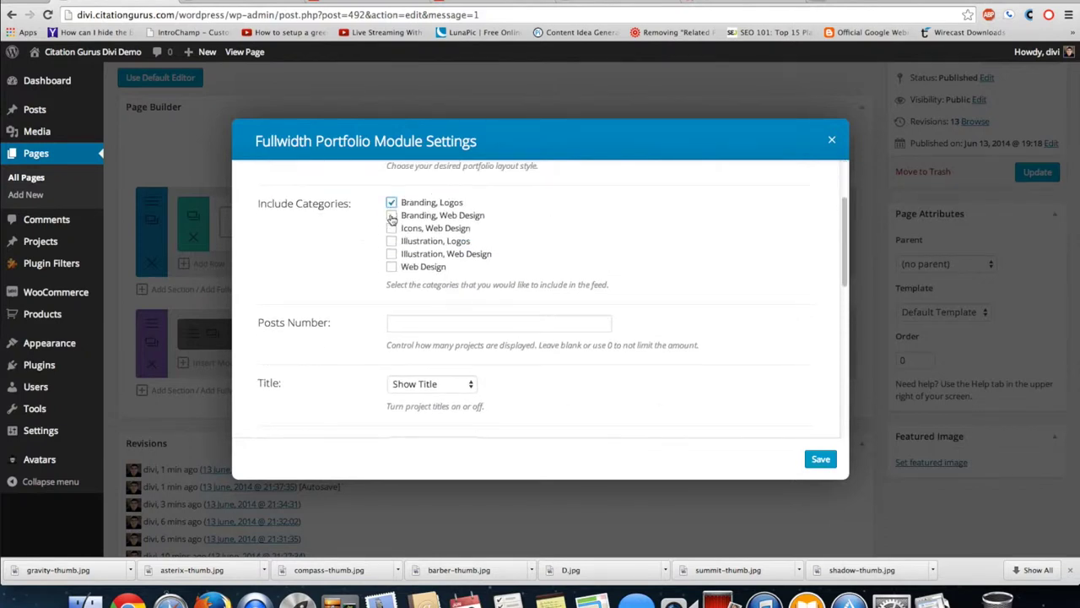
click(393, 216)
click(392, 229)
click(392, 241)
click(392, 254)
click(392, 268)
Leave the posts number blank, keep the remaining portfolio options at their defaults, and save the module settings
scroll(382, 314, down, 3)
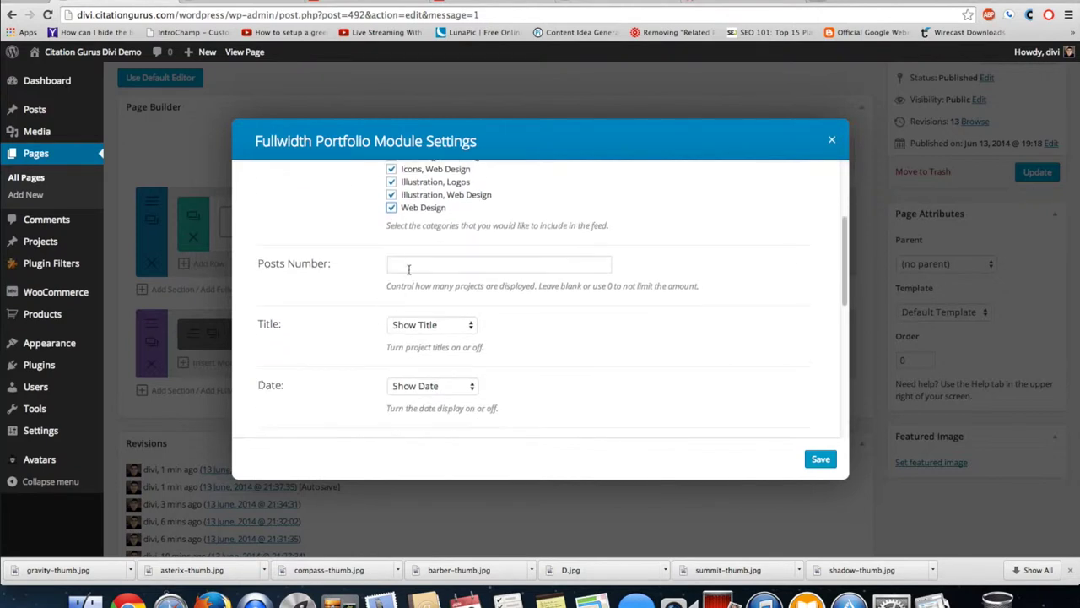
click(409, 268)
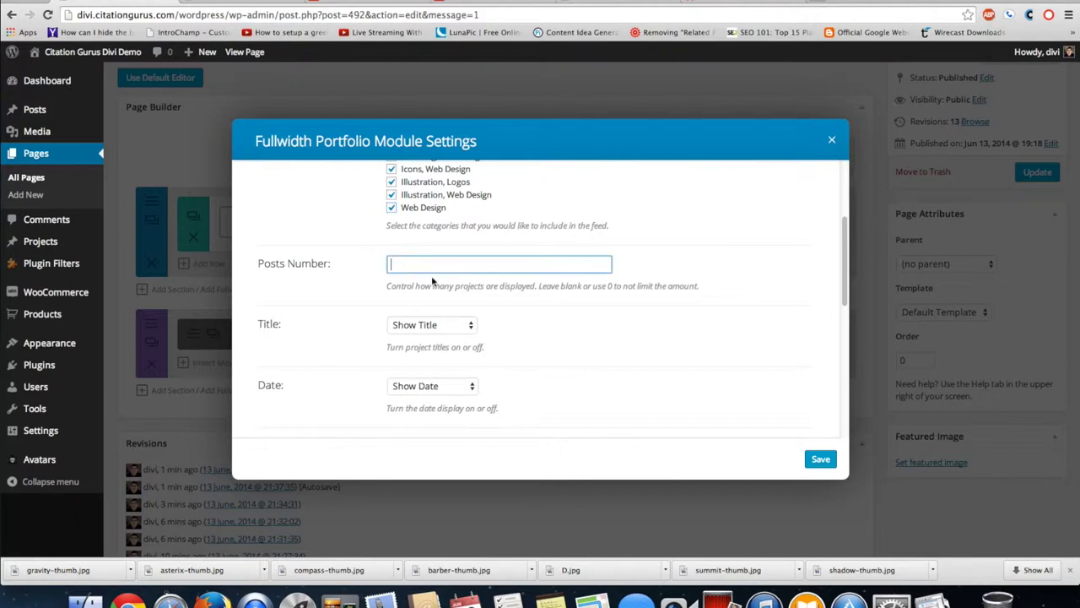
scroll(409, 312, down, 1)
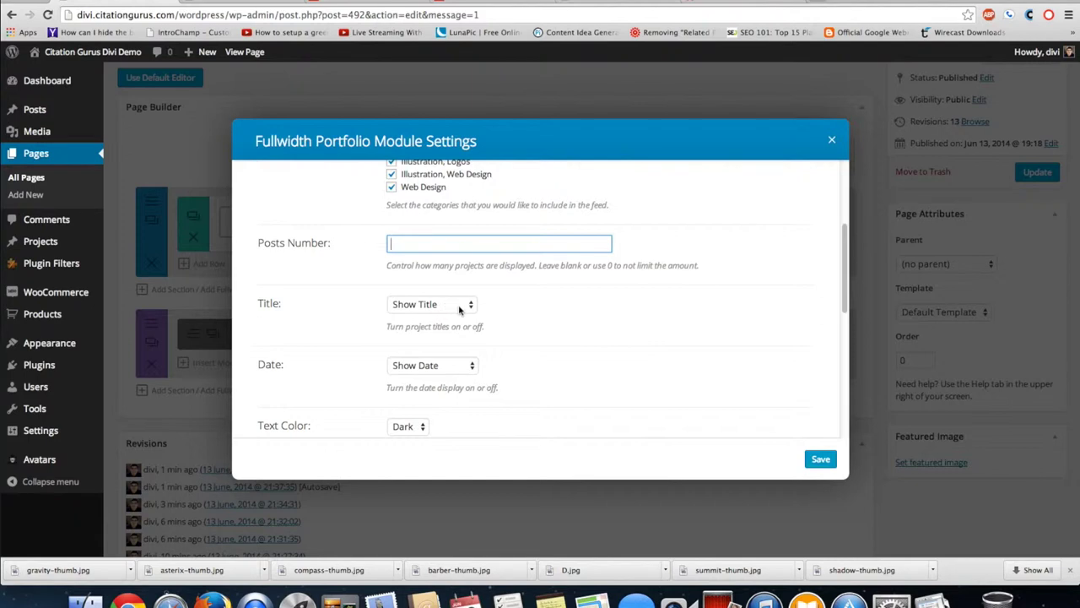
scroll(444, 378, down, 4)
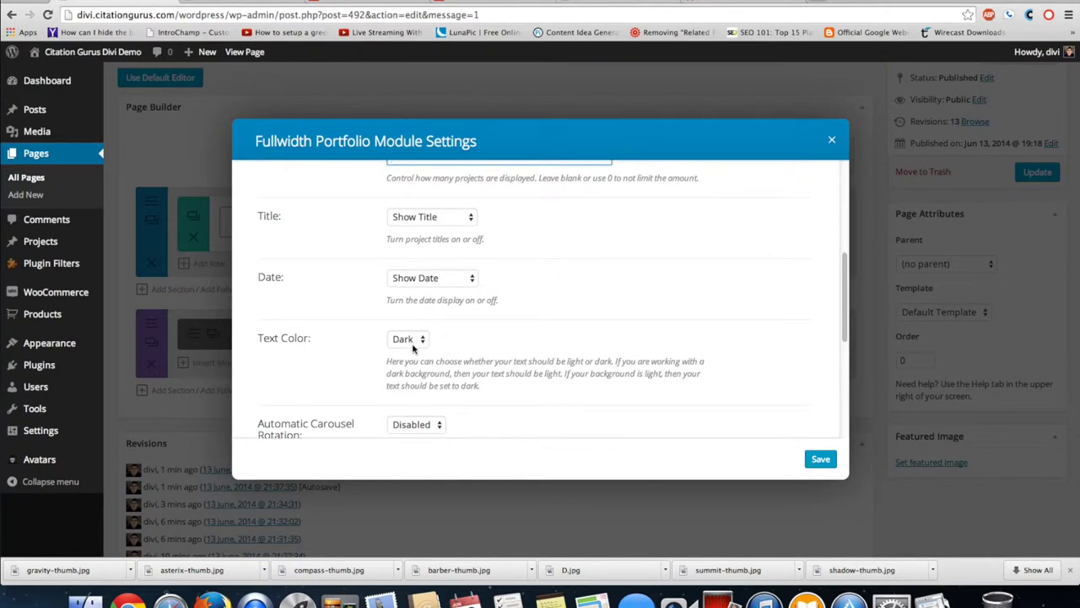
scroll(462, 351, down, 5)
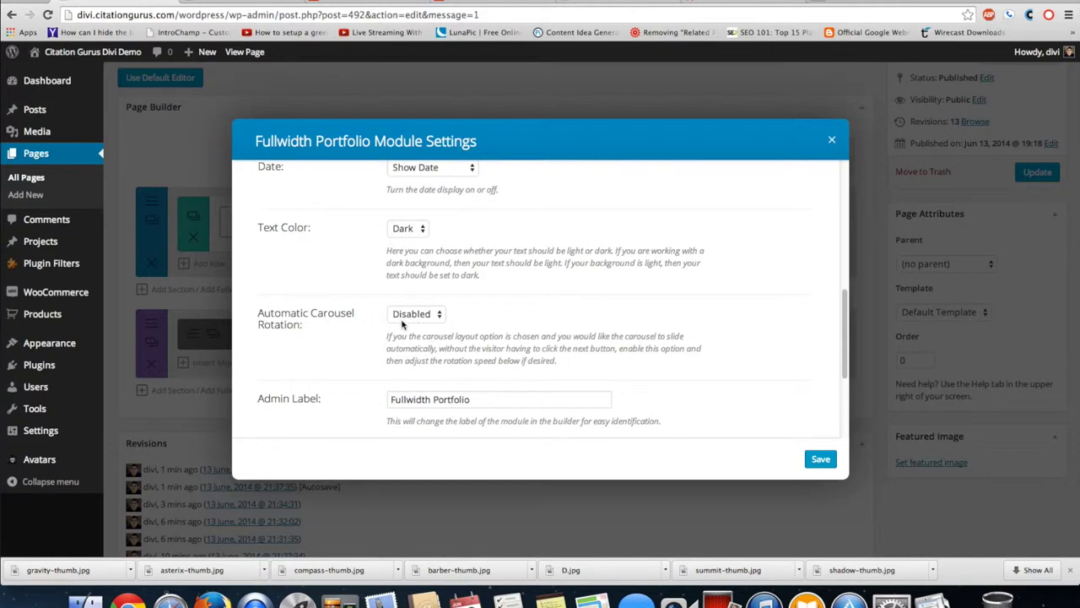
scroll(420, 319, down, 2)
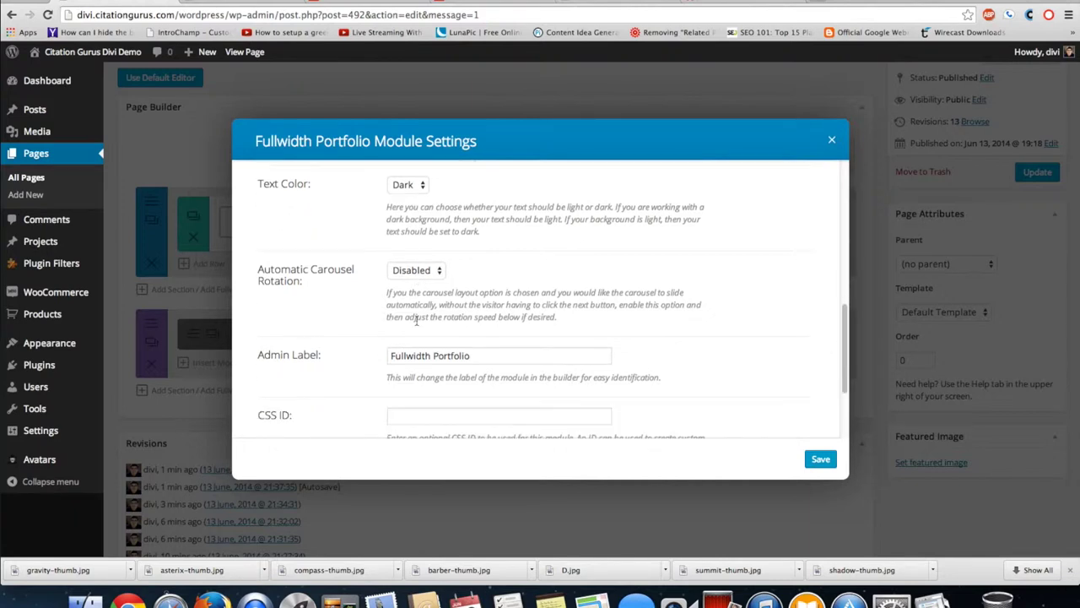
scroll(409, 354, down, 2)
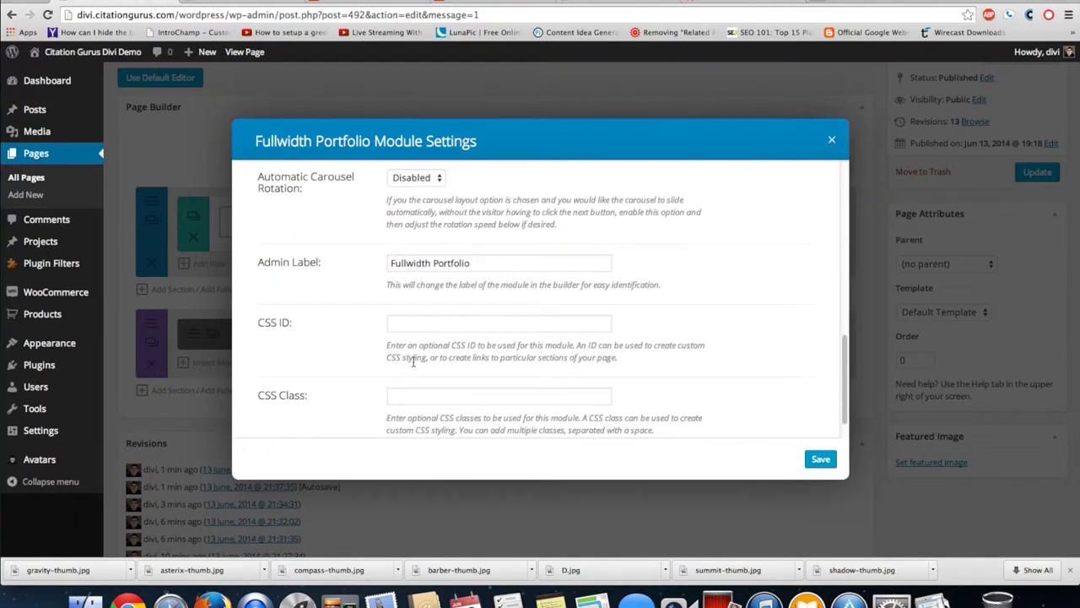
scroll(414, 361, down, 1)
scroll(413, 333, down, 2)
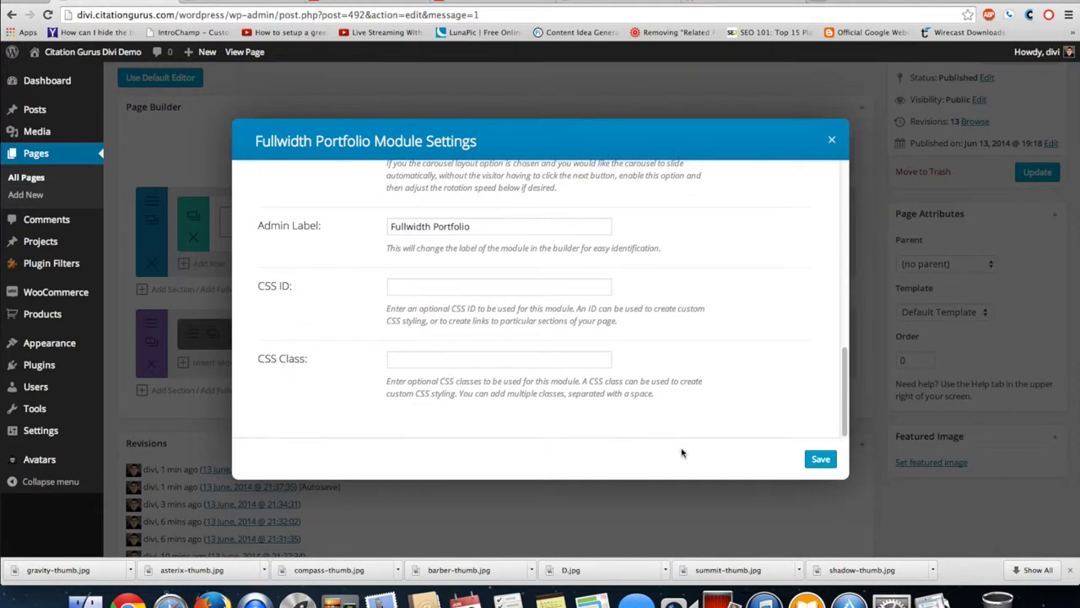
click(821, 464)
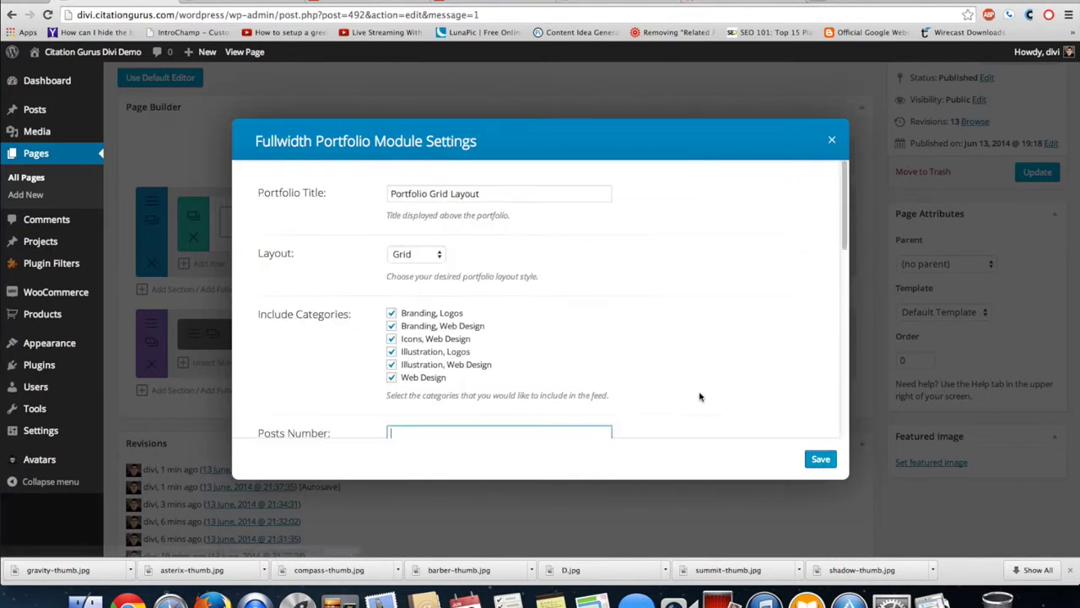
click(820, 462)
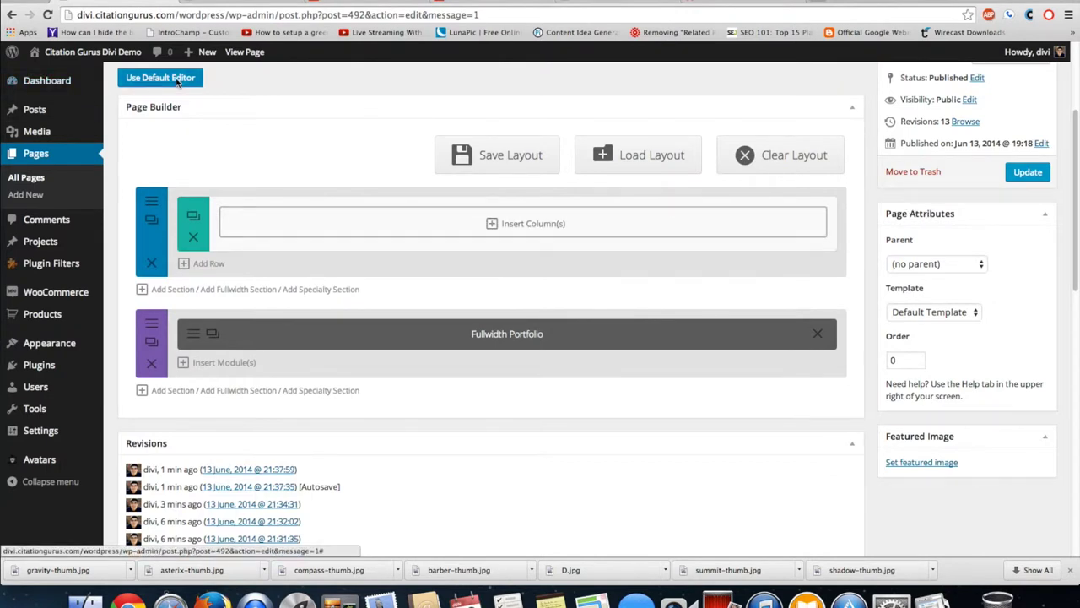
Preview the page changes and examine the full portfolio grid, including the overlays on the project thumbnails
scroll(974, 182, up, 4)
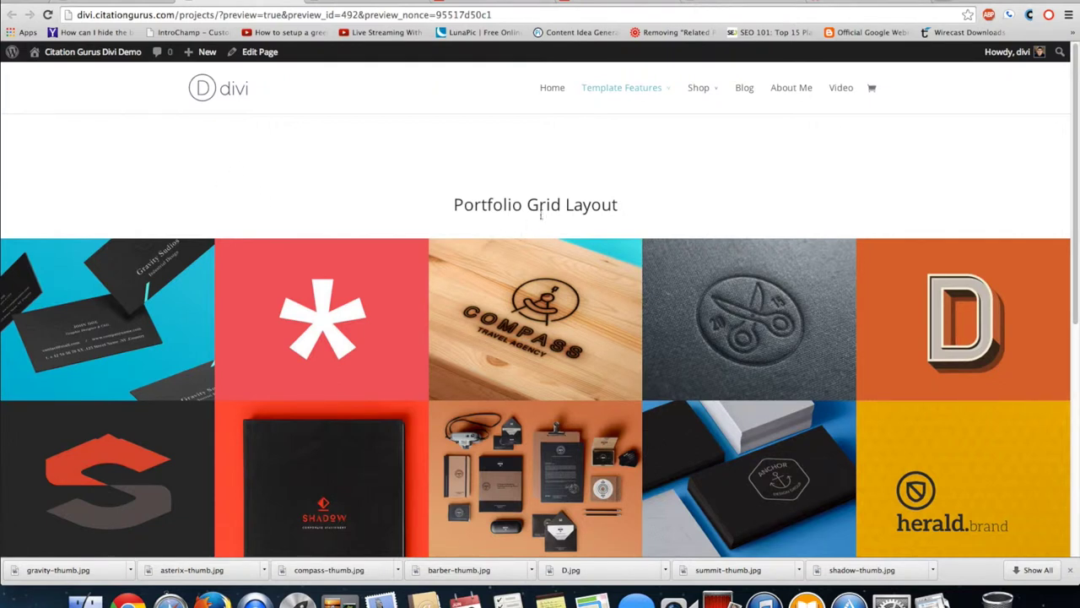
scroll(289, 160, down, 2)
scroll(289, 151, down, 4)
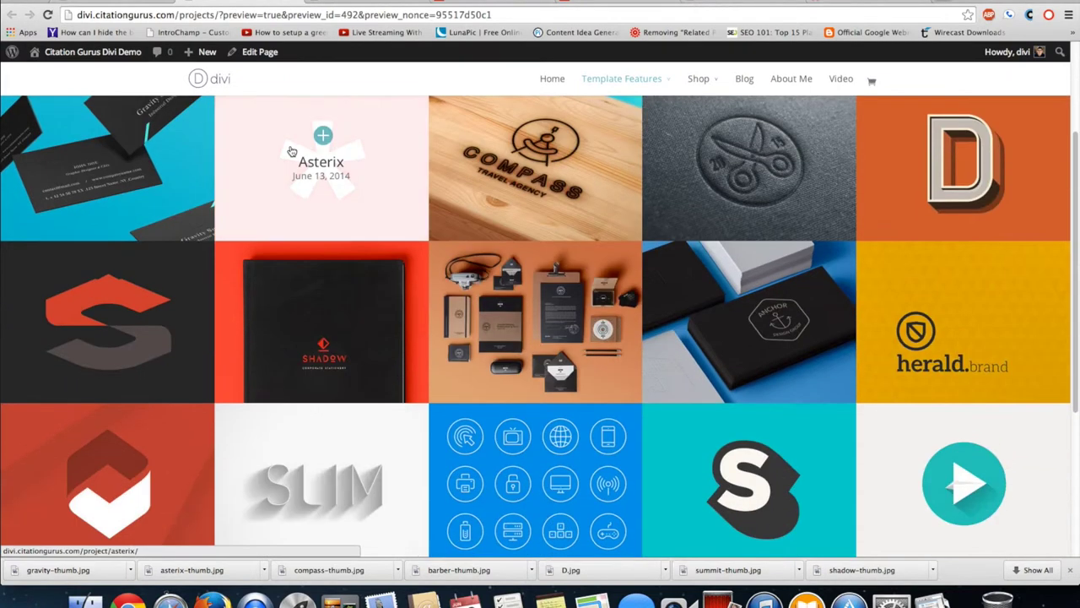
scroll(221, 217, down, 1)
scroll(230, 222, down, 2)
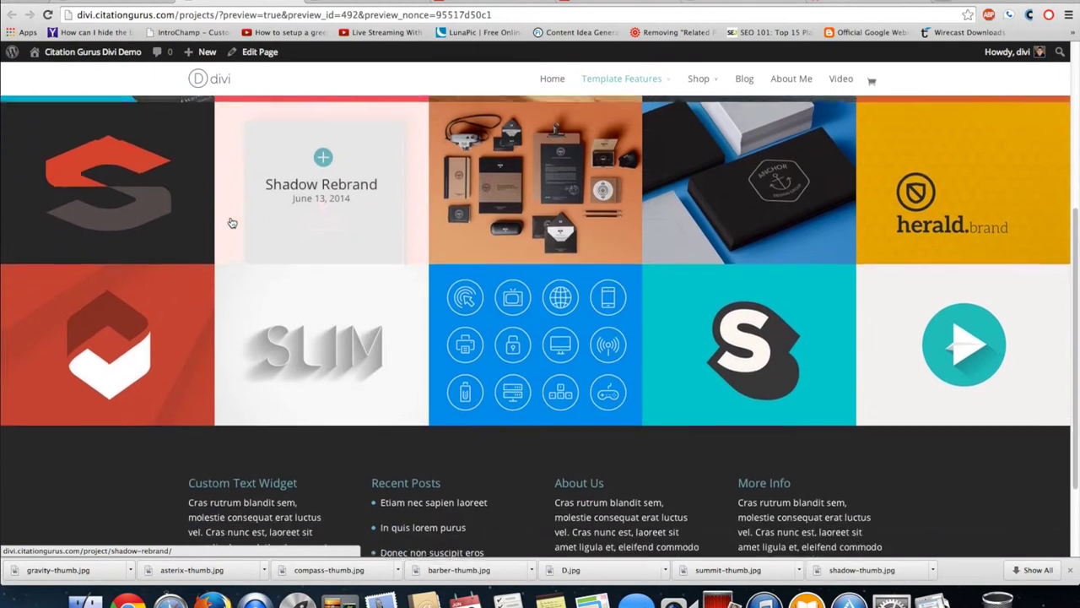
scroll(231, 222, down, 2)
scroll(231, 222, up, 8)
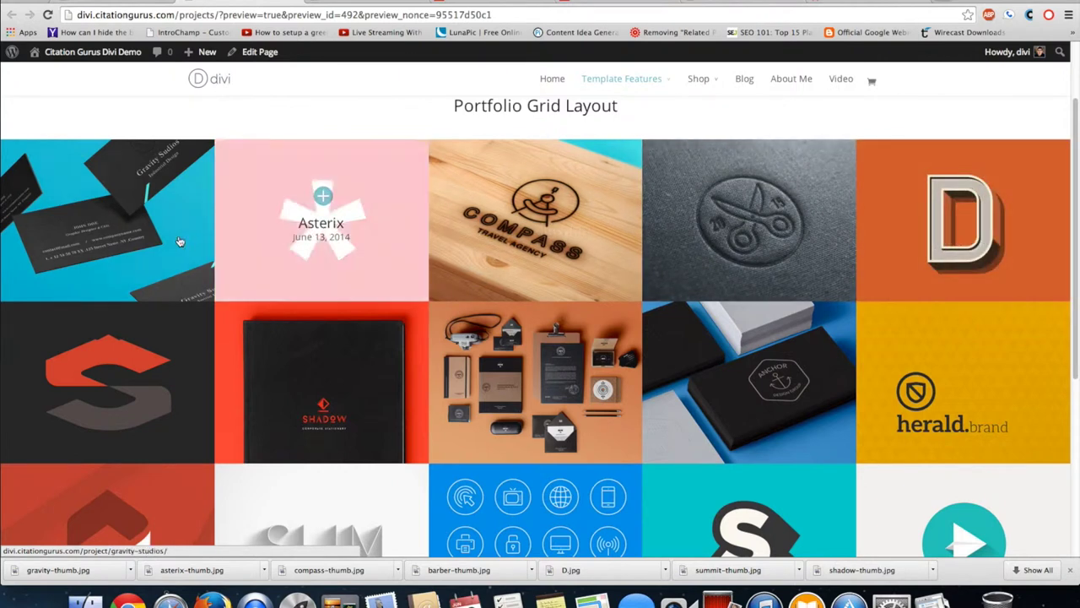
Open the Gravity Studios project from the grid, examine its image, description and details, and return to the page editor
click(121, 245)
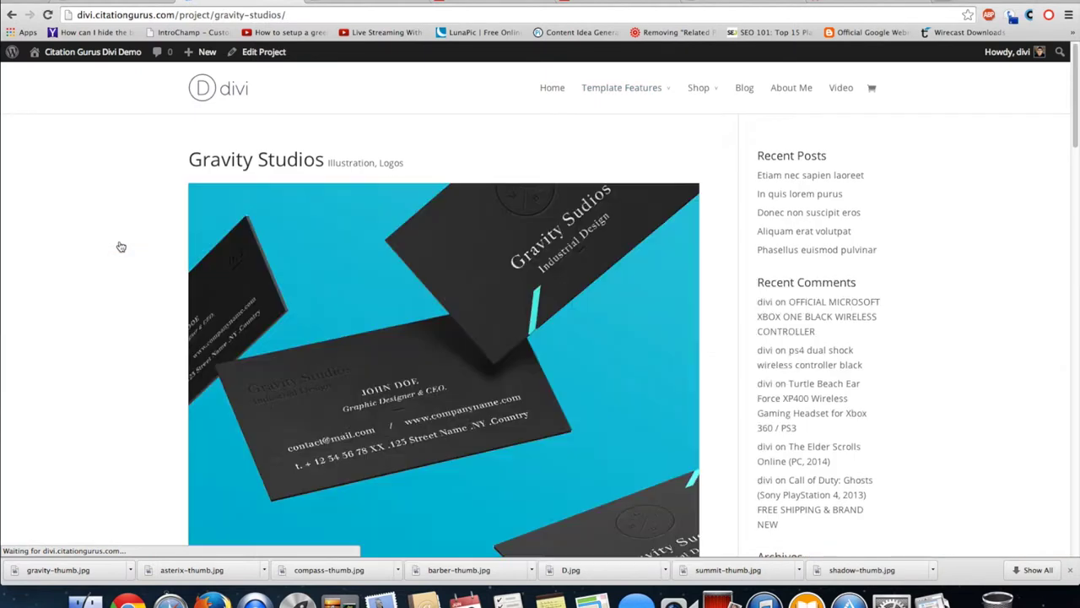
scroll(112, 240, down, 6)
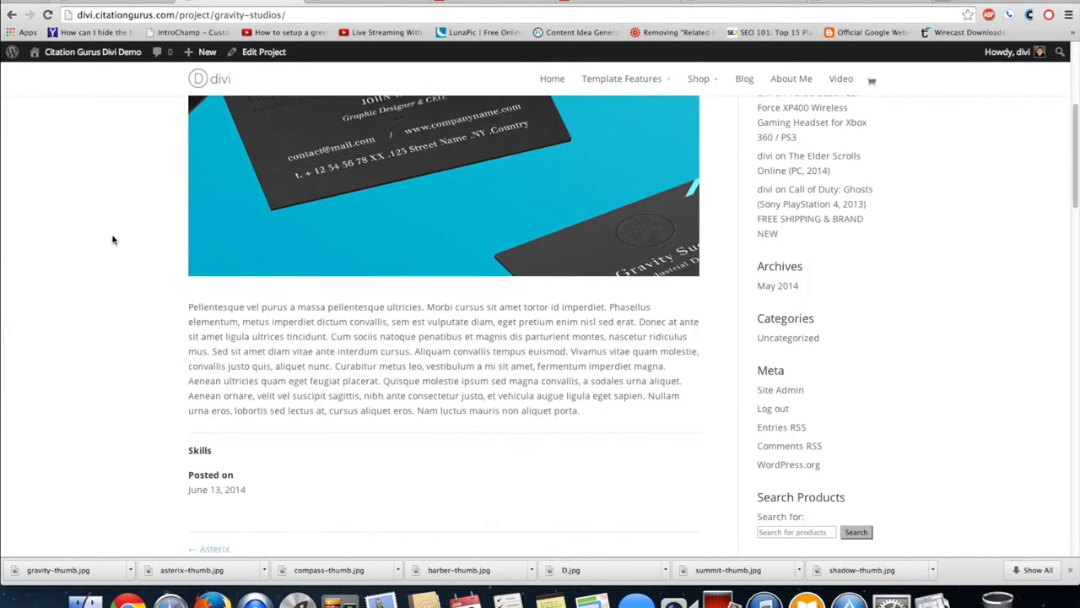
scroll(112, 240, down, 2)
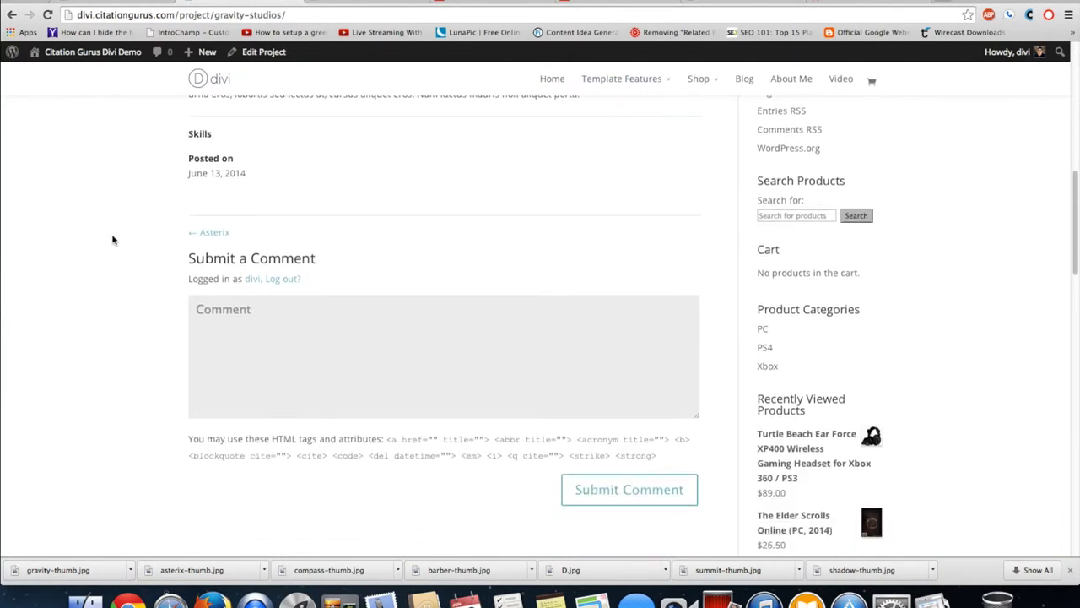
scroll(112, 239, up, 3)
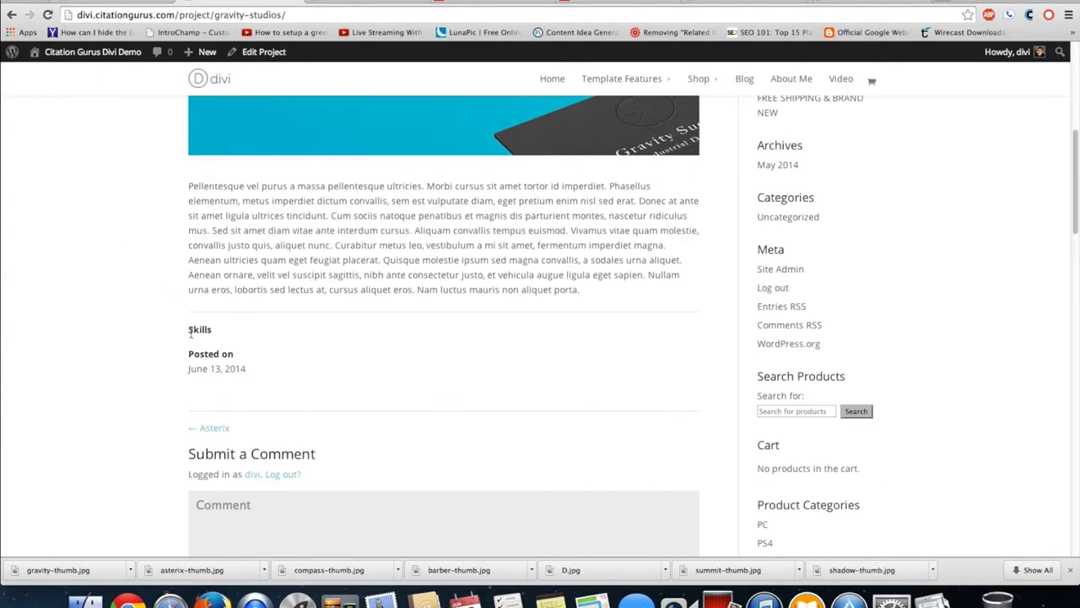
scroll(179, 329, up, 4)
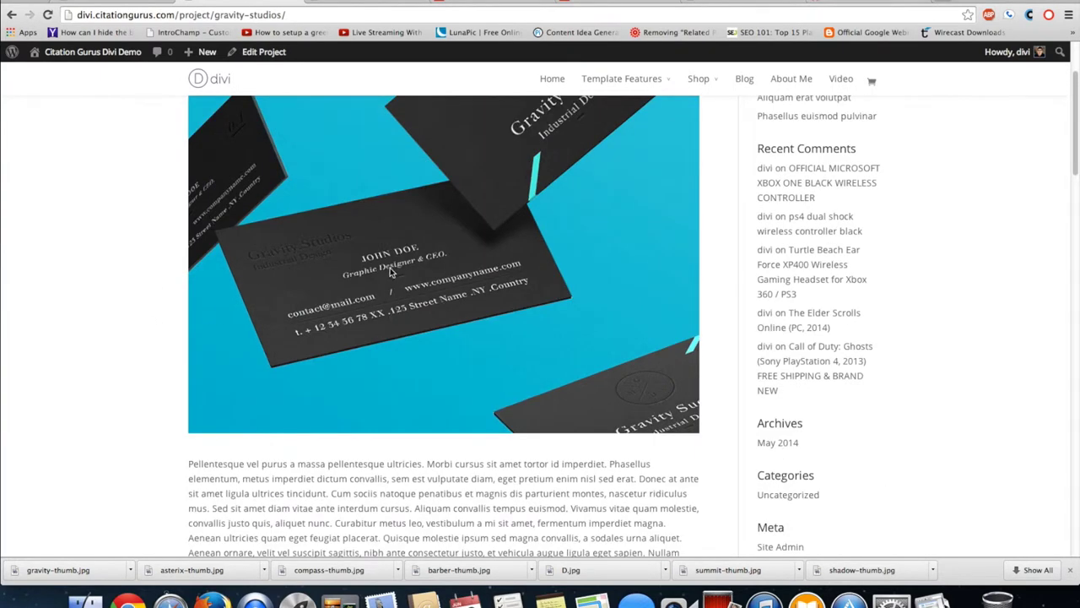
scroll(405, 276, down, 1)
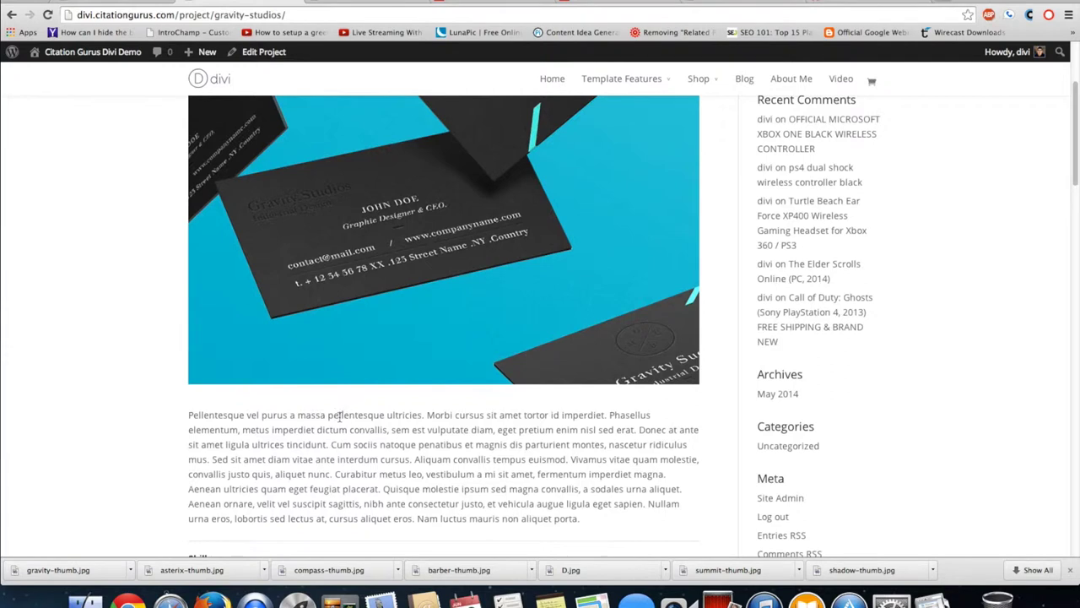
scroll(135, 390, up, 3)
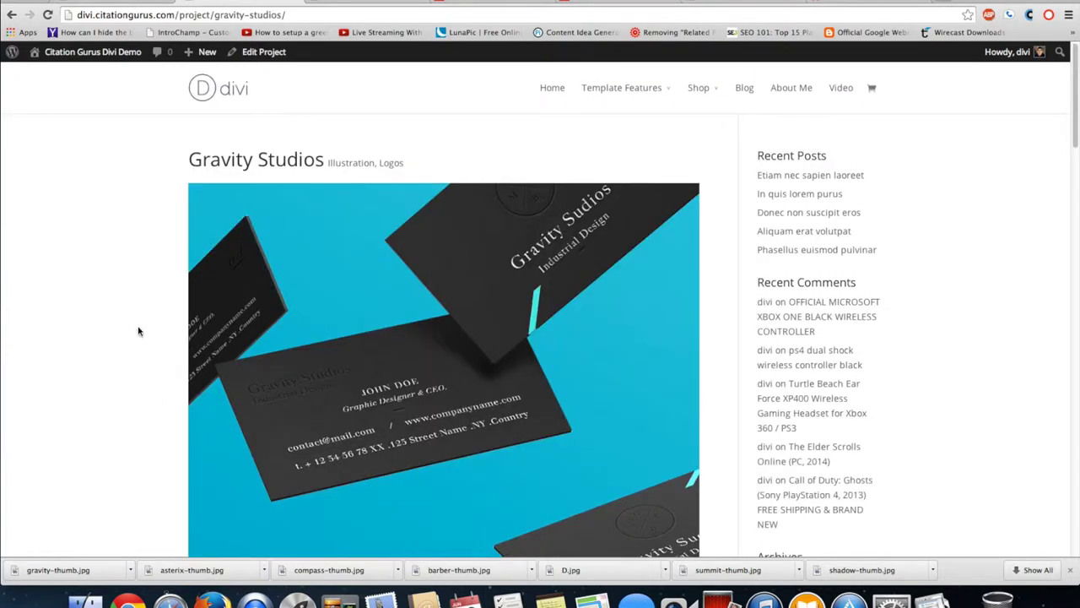
click(12, 15)
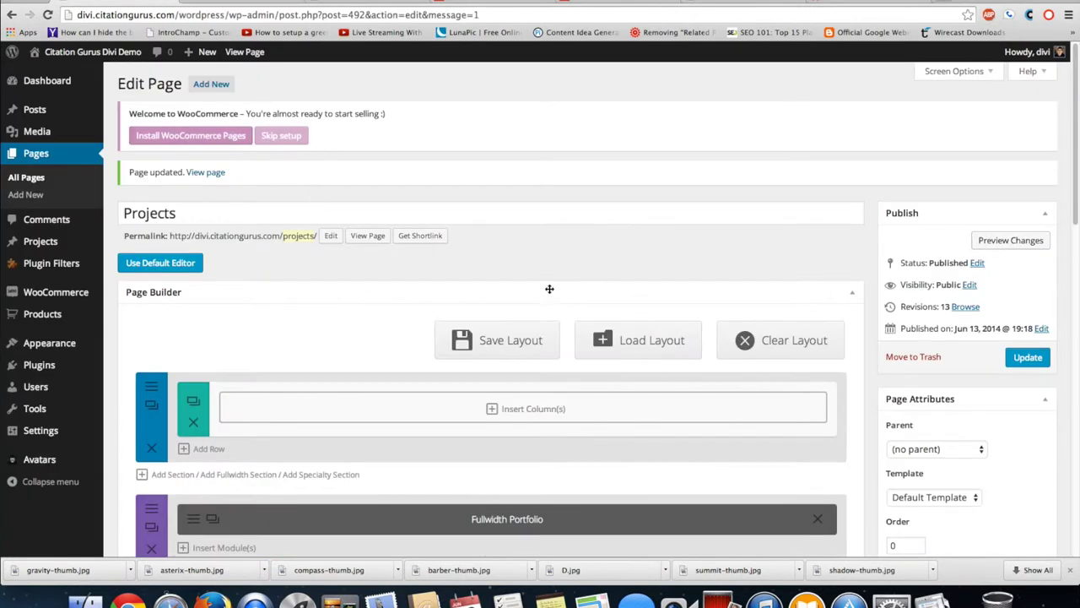
Add another fullwidth section below the Fullwidth Portfolio section and delete the empty standard section above it
scroll(186, 345, down, 5)
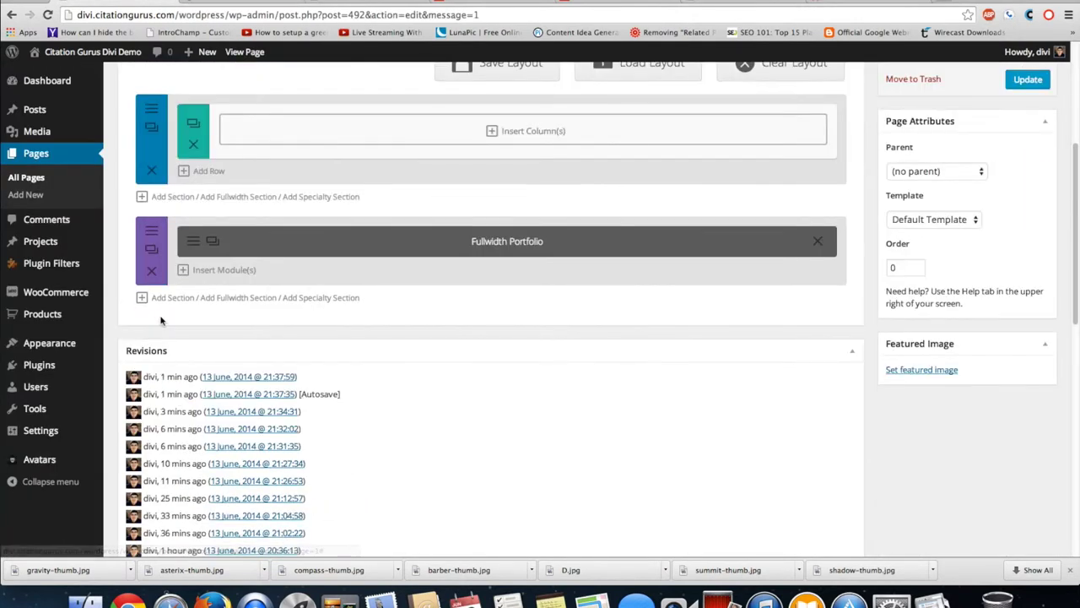
click(237, 297)
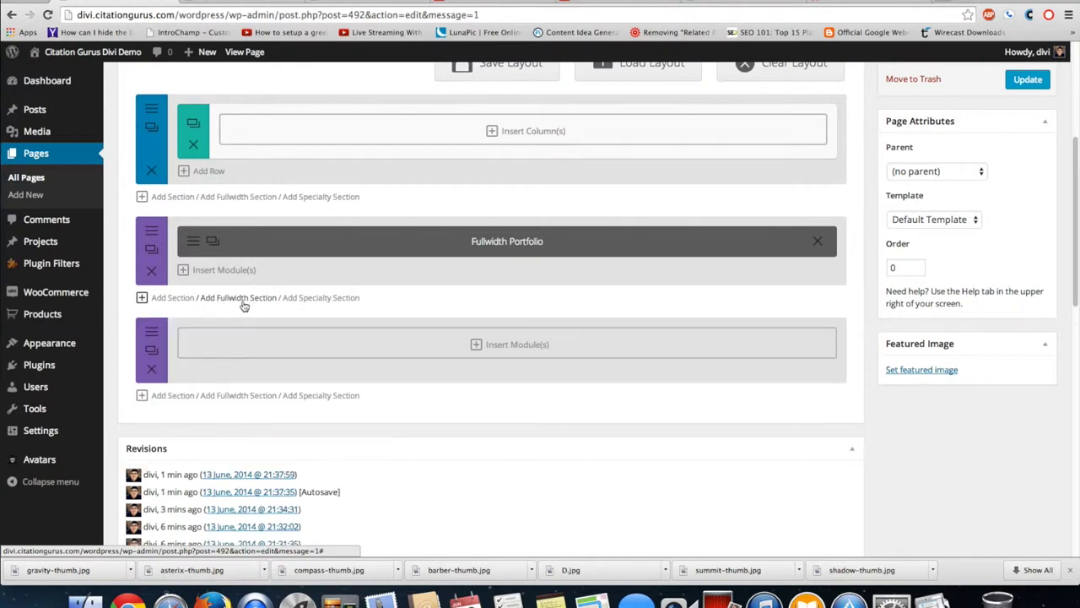
click(152, 173)
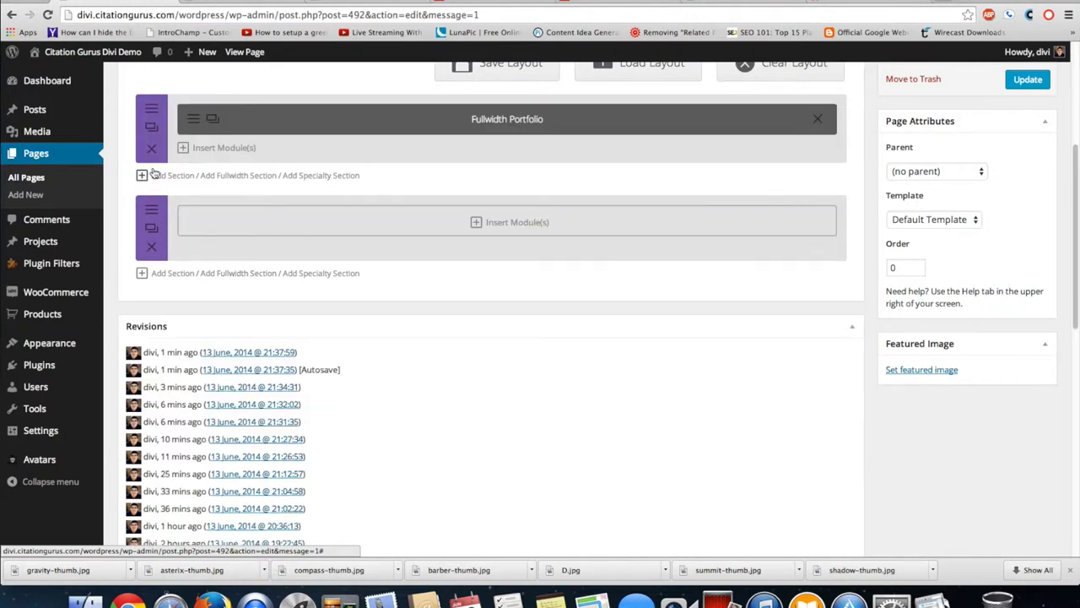
Insert a Fullwidth Portfolio module in the empty fullwidth section, titled "Full Width Carousel Portfolio", keeping the Carousel layout
click(422, 221)
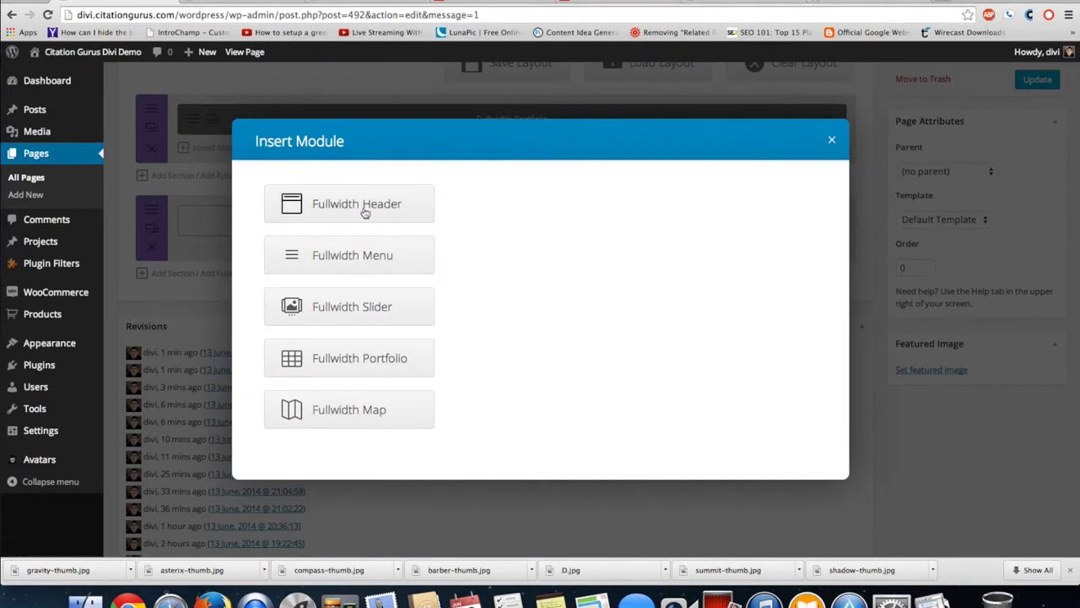
click(354, 359)
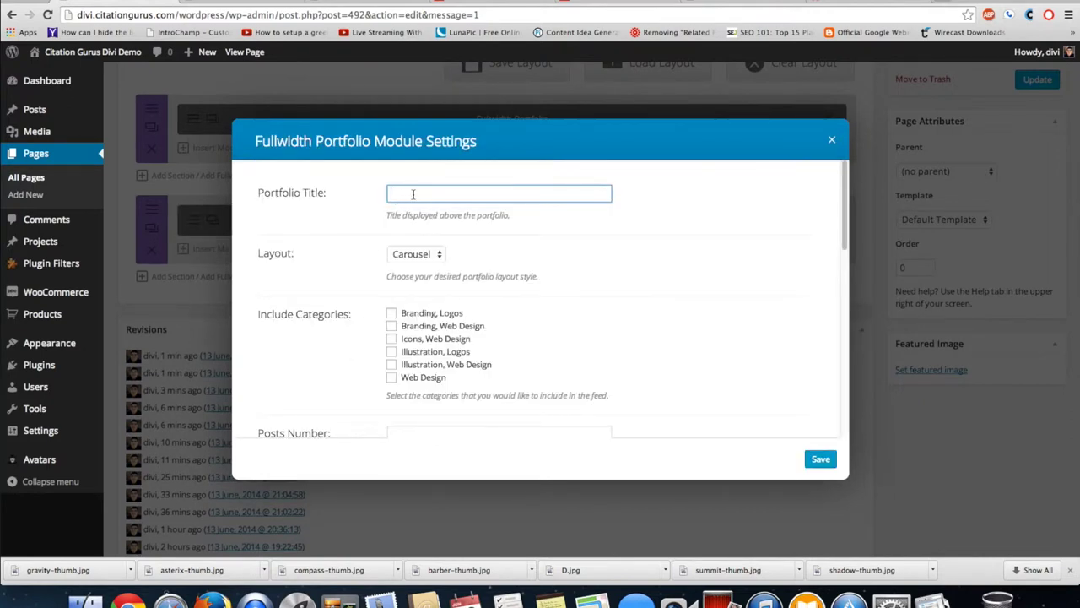
text(Full Width Carousel Portfolio)
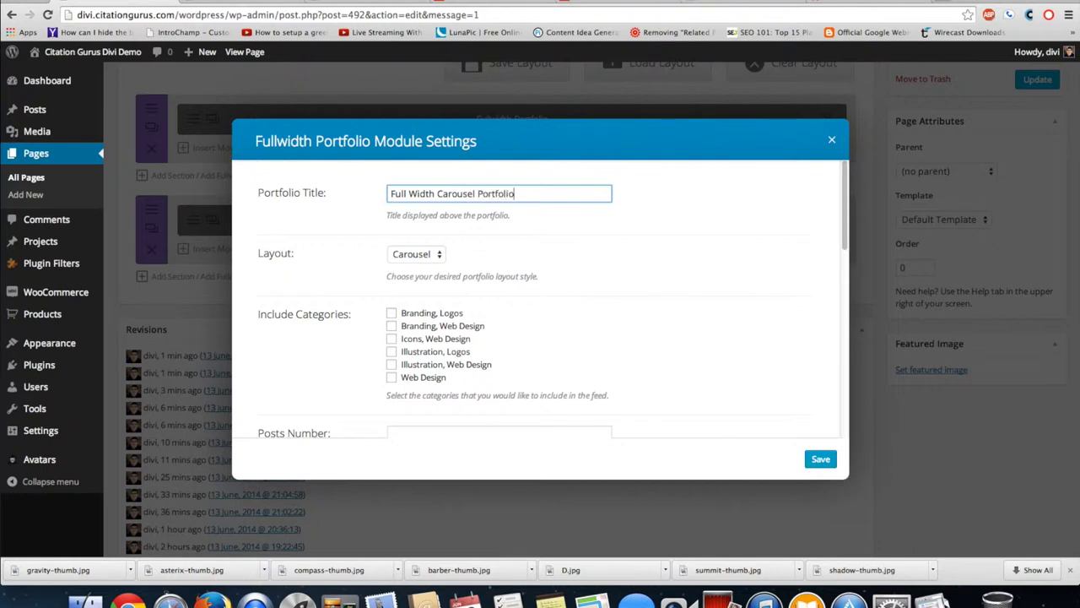
click(565, 265)
Include all six project categories in the carousel portfolio, from Branding, Logos through Web Design
scroll(533, 282, down, 1)
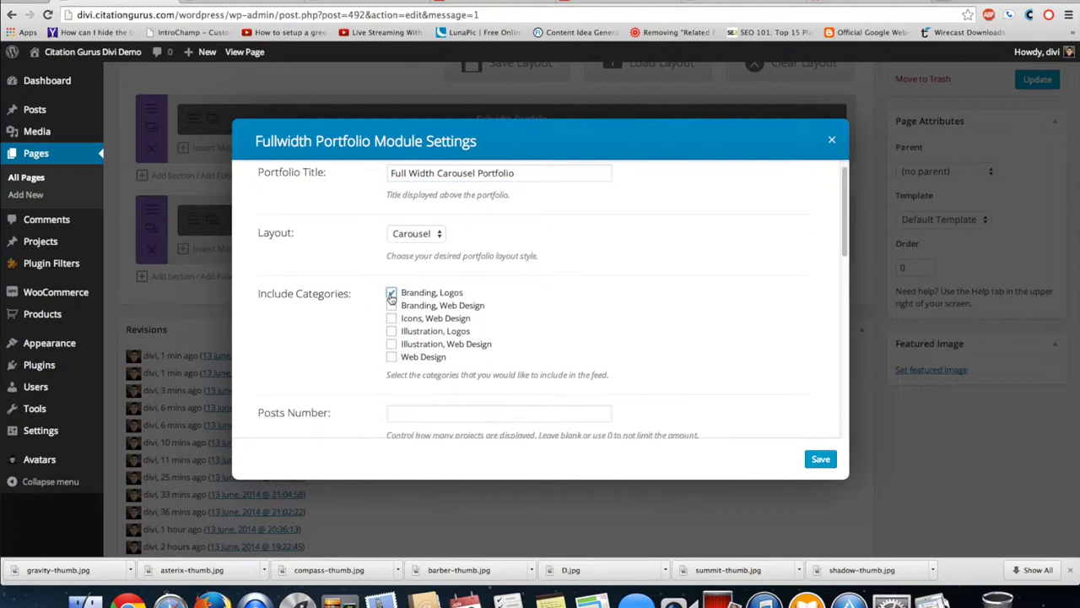
click(391, 305)
click(390, 319)
click(391, 330)
click(391, 343)
click(391, 356)
Set the carousel portfolio's text color to Light, keep the other options at their defaults, and save the module settings
scroll(474, 313, down, 5)
scroll(496, 332, down, 3)
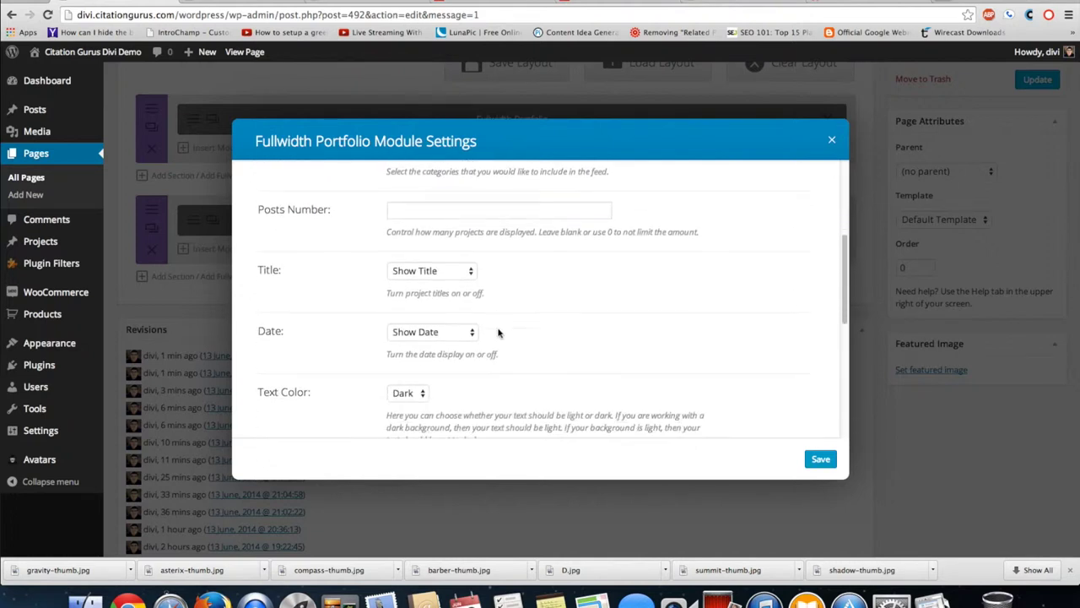
scroll(494, 334, down, 3)
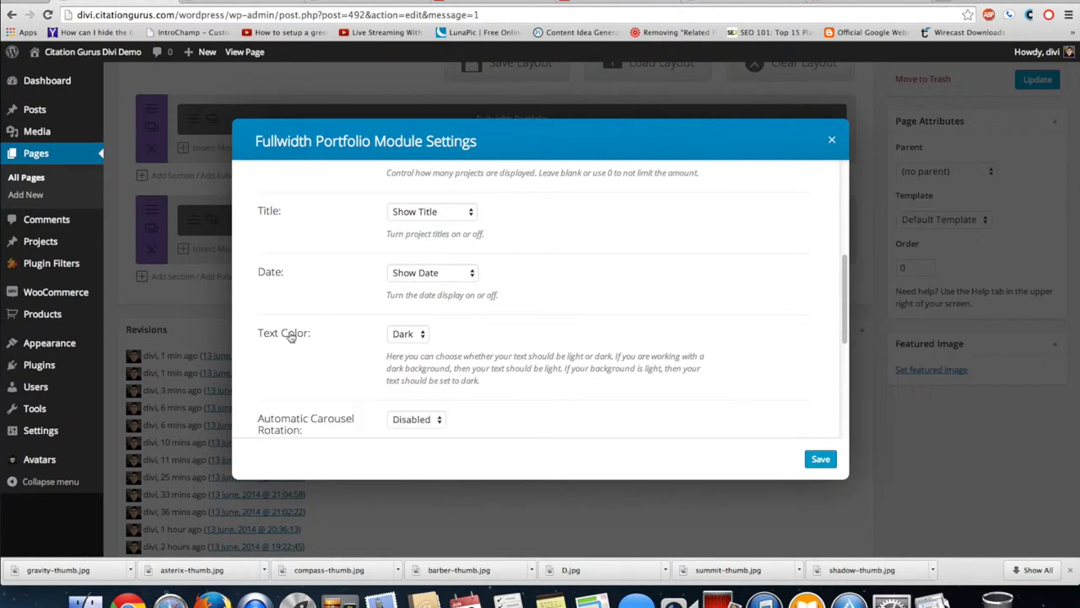
click(411, 336)
click(401, 346)
scroll(578, 363, down, 5)
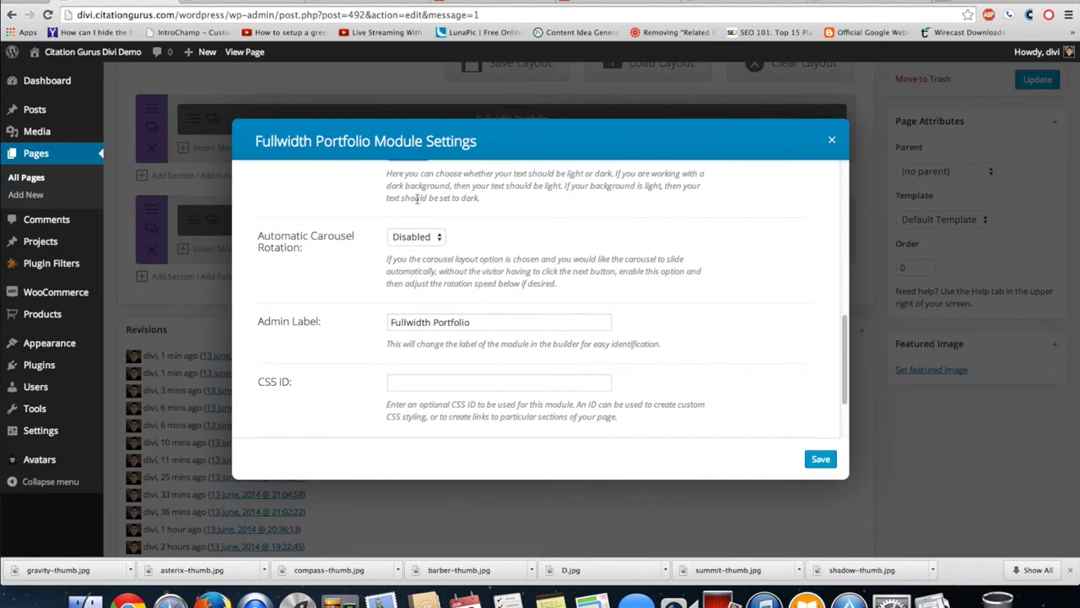
scroll(500, 304, down, 1)
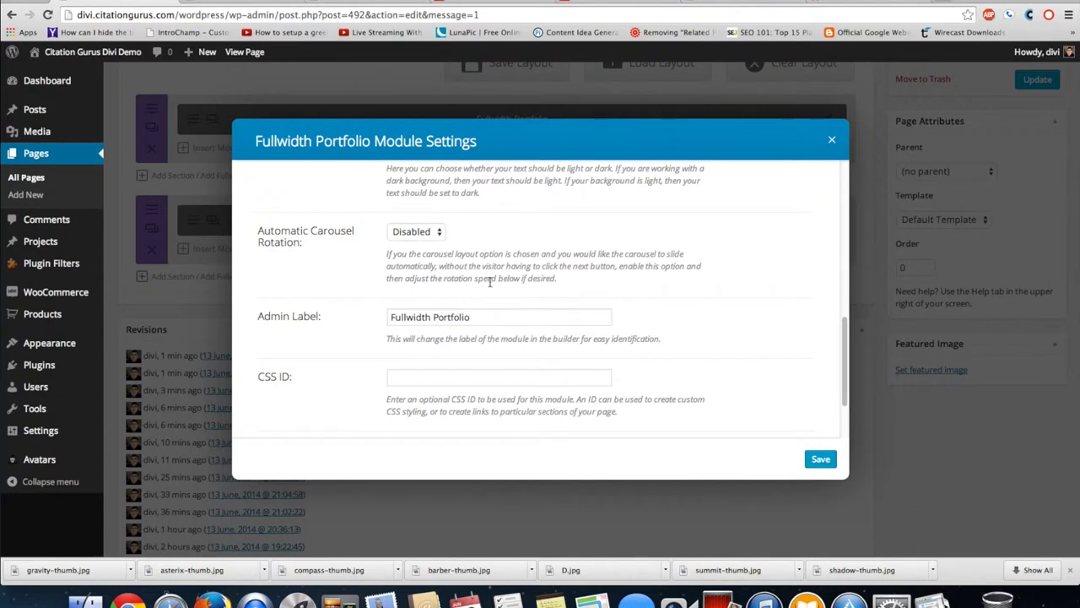
scroll(603, 339, down, 3)
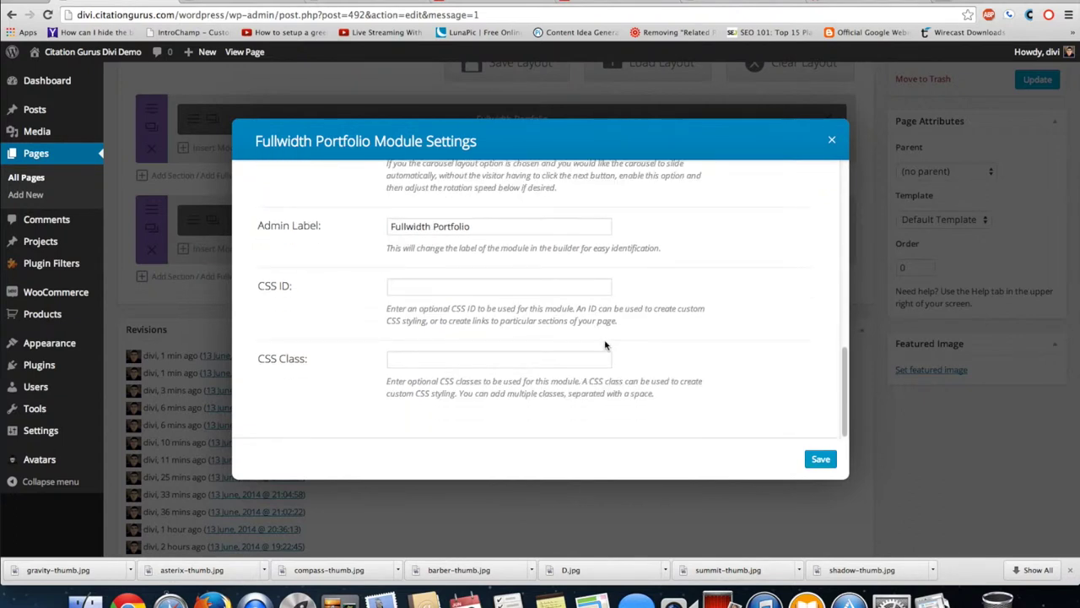
click(820, 460)
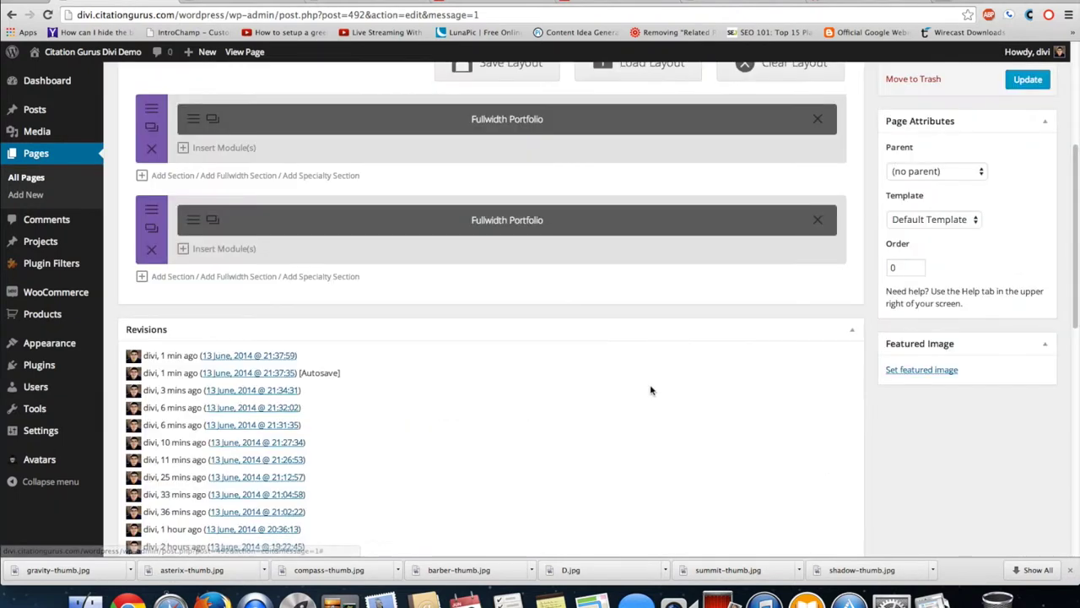
Preview the page changes and cycle through the project carousel below the grid in both directions
scroll(649, 380, up, 5)
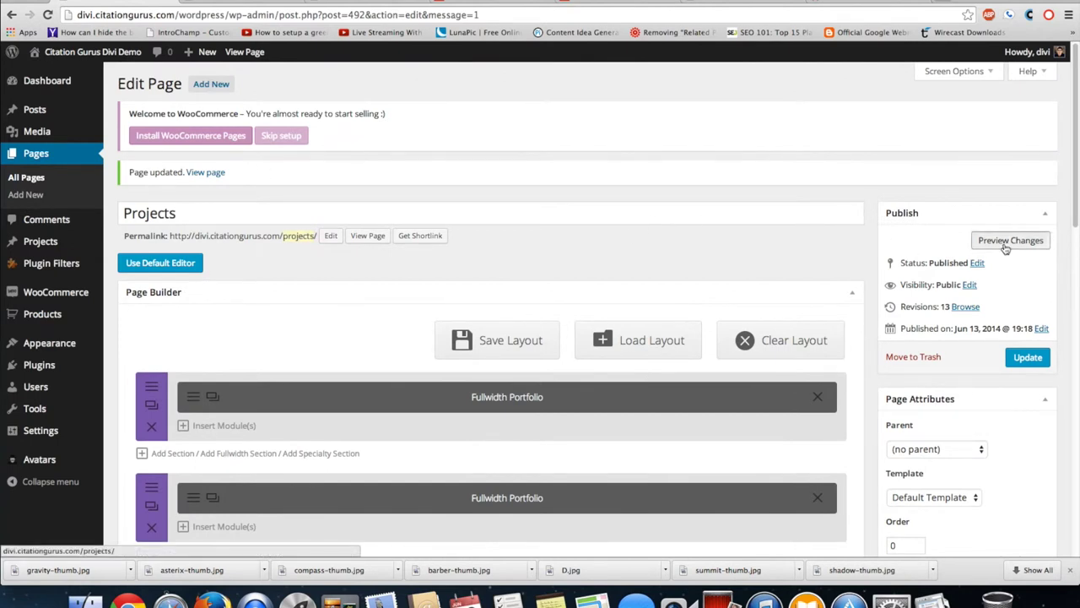
click(213, 1)
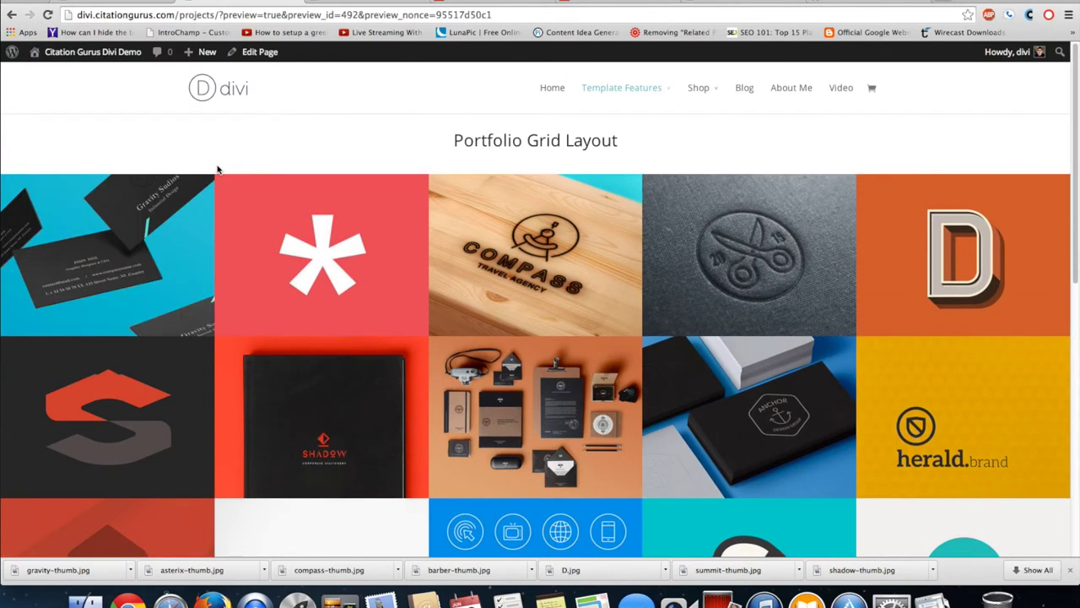
scroll(217, 169, down, 10)
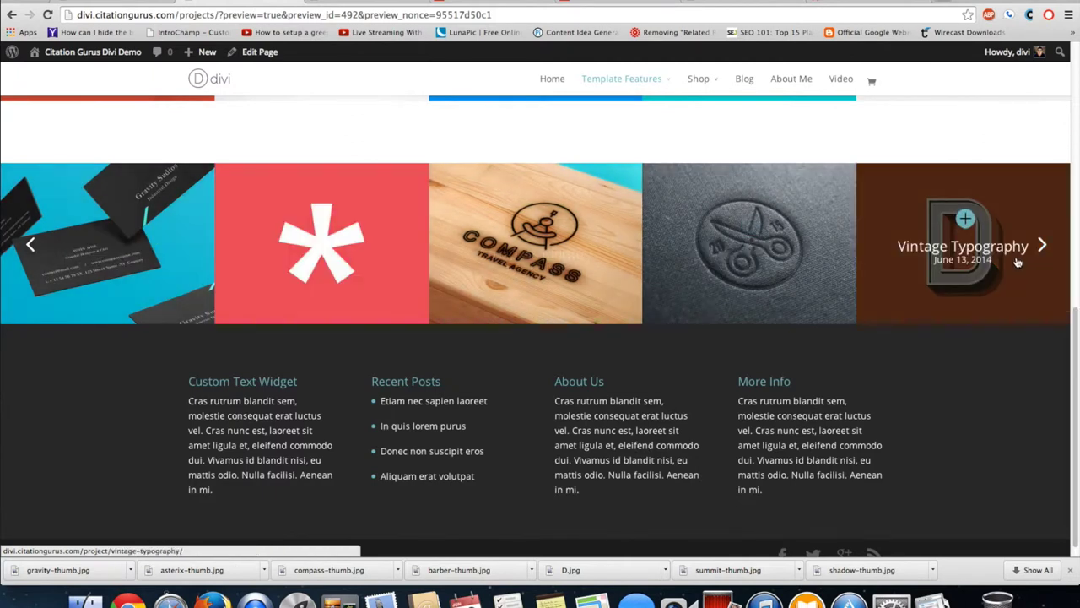
click(1043, 246)
click(1044, 247)
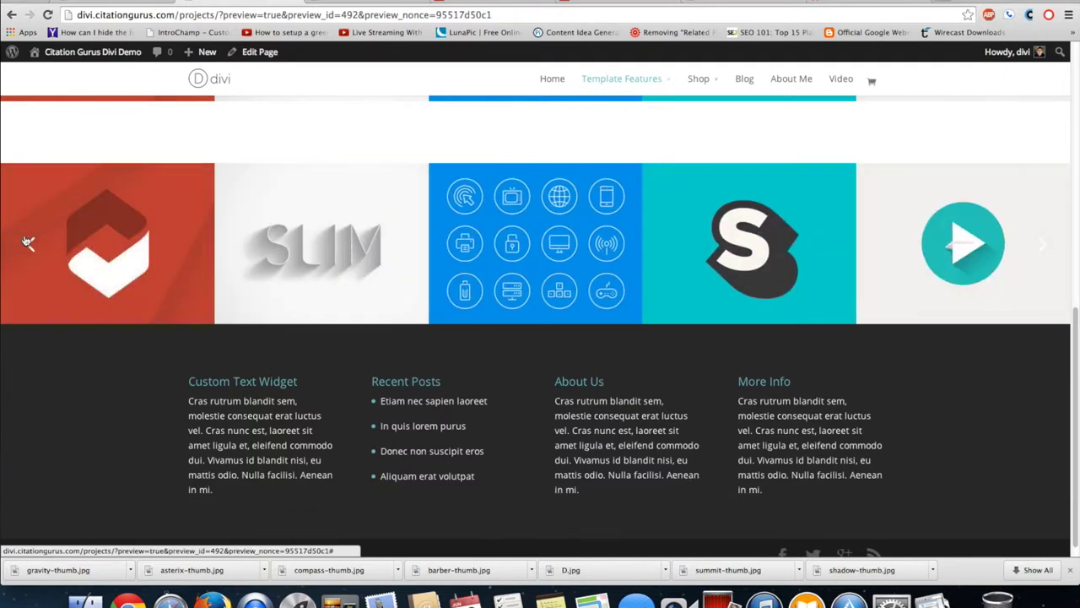
click(28, 246)
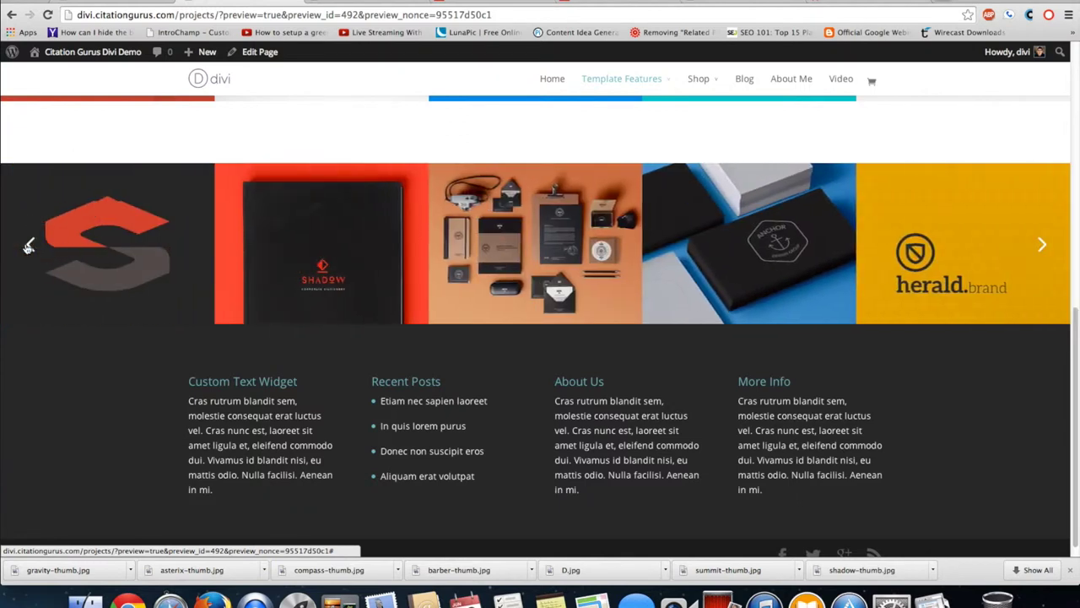
click(27, 246)
click(28, 246)
click(28, 247)
click(28, 247)
click(28, 247)
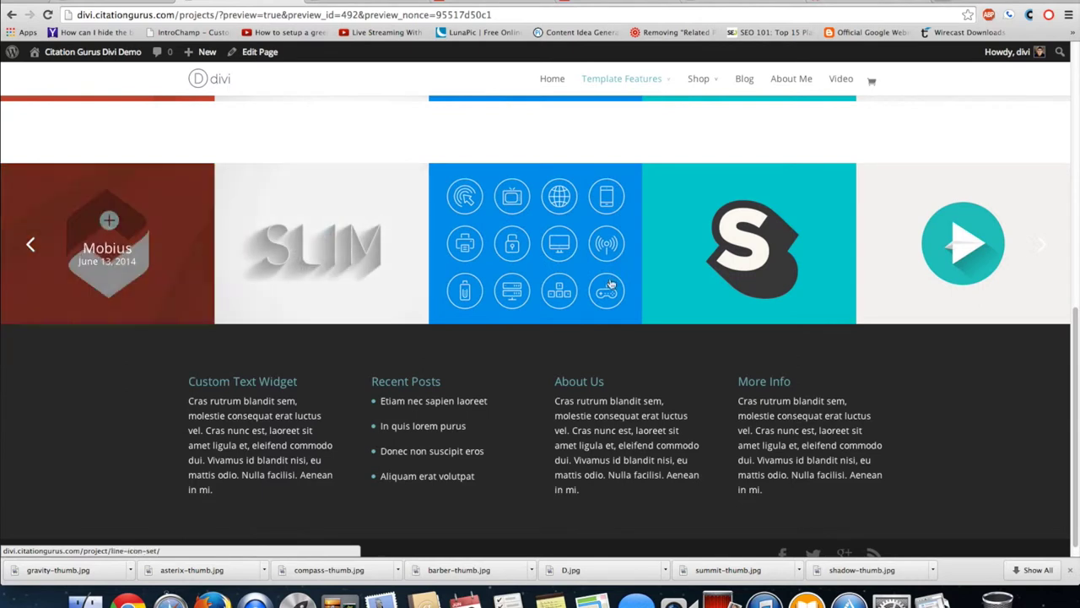
Compare the thumbnail overlays in the carousel with those in the grid above, and return to the page editor
scroll(750, 304, up, 3)
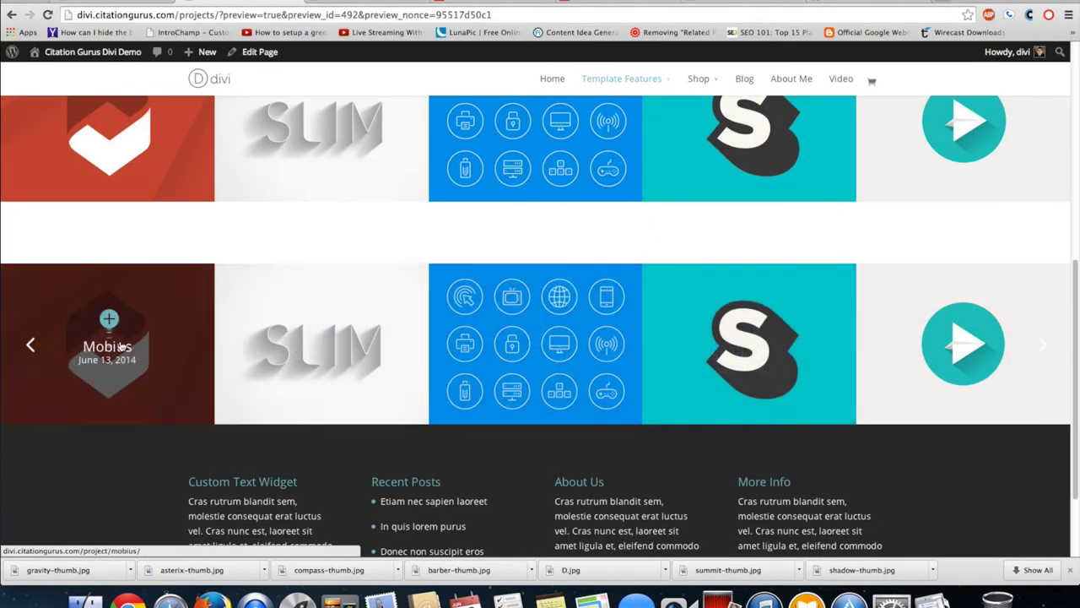
scroll(523, 342, up, 5)
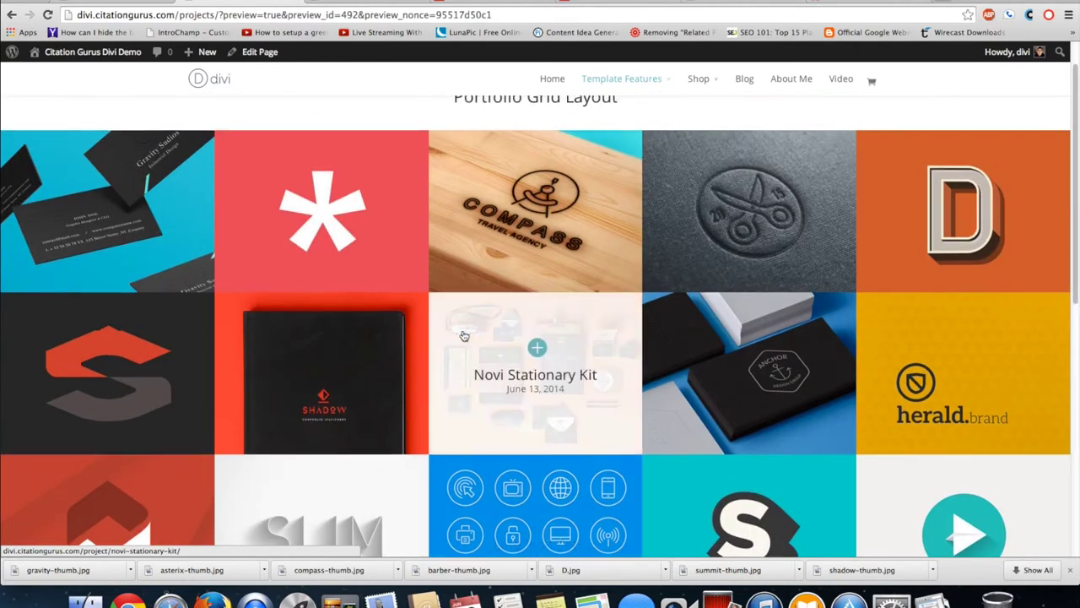
scroll(464, 336, up, 1)
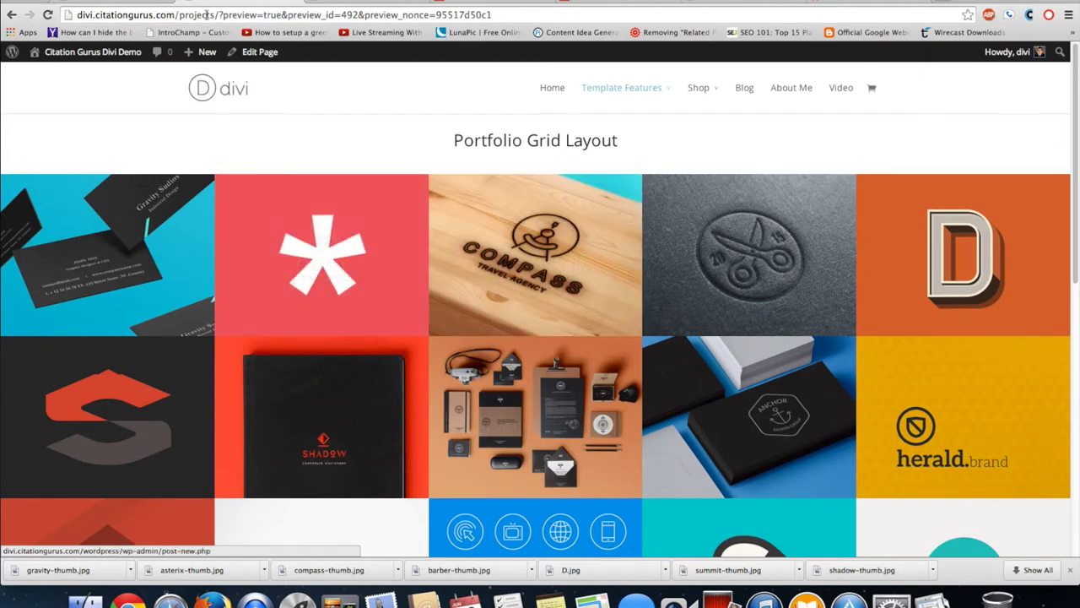
click(110, 3)
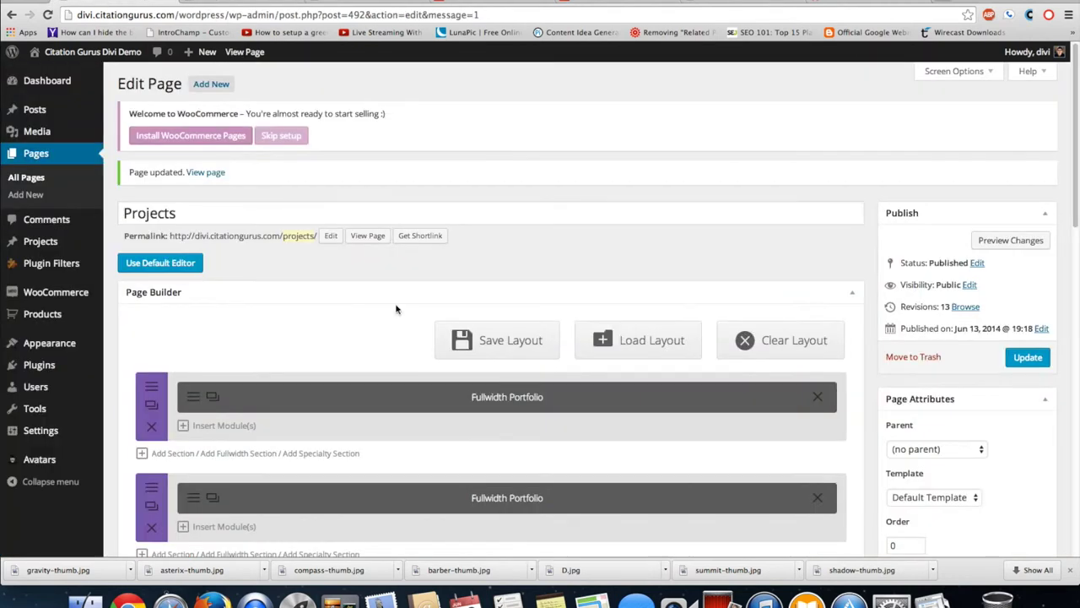
Add a standard section below the second Fullwidth Portfolio section and give its row a single full-width column
scroll(392, 298, down, 3)
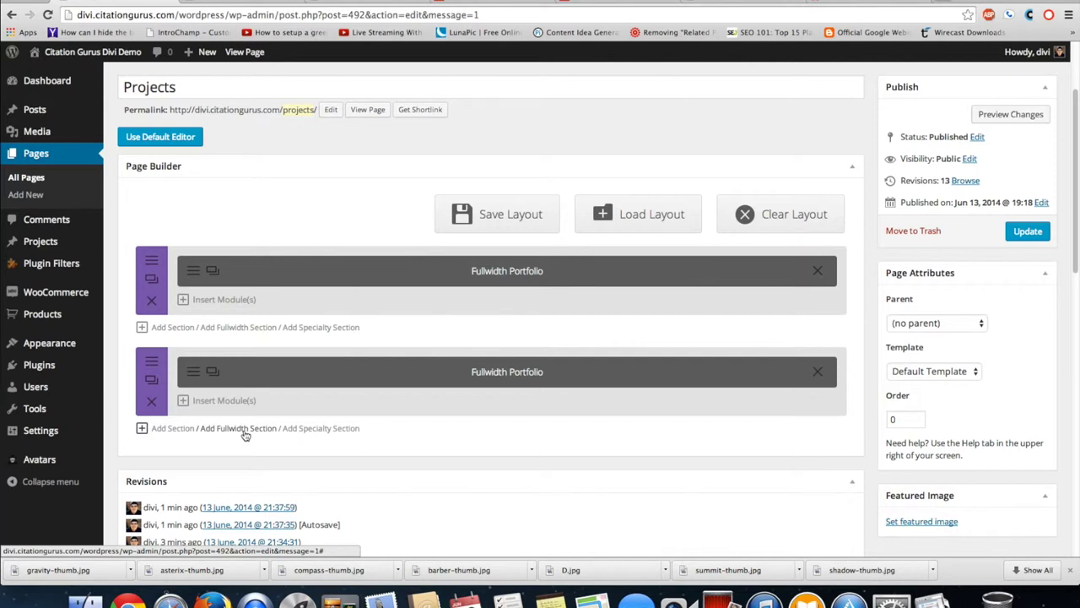
click(176, 430)
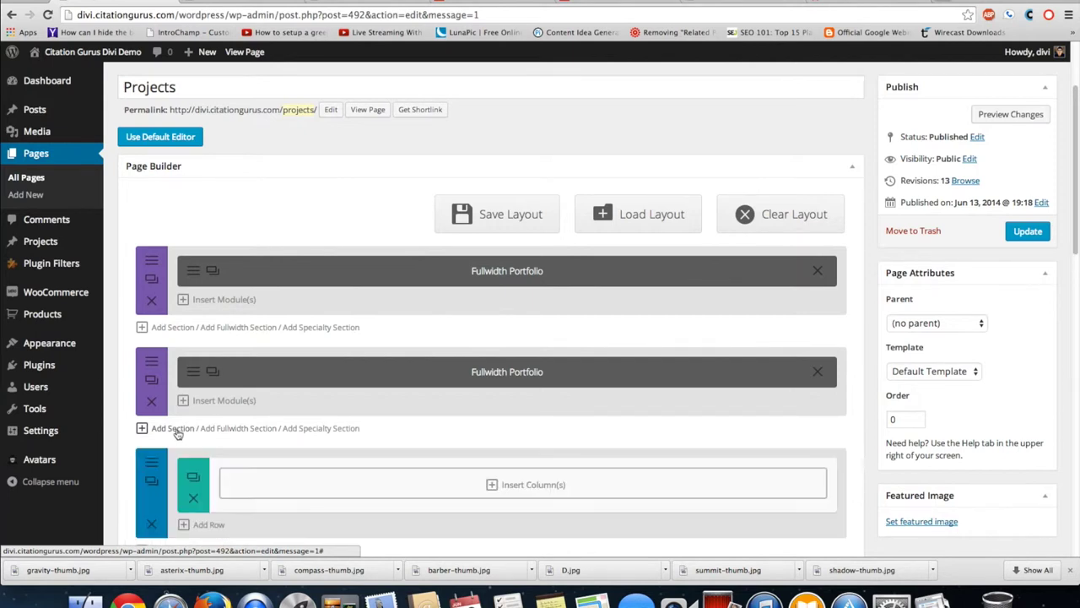
scroll(350, 488, down, 2)
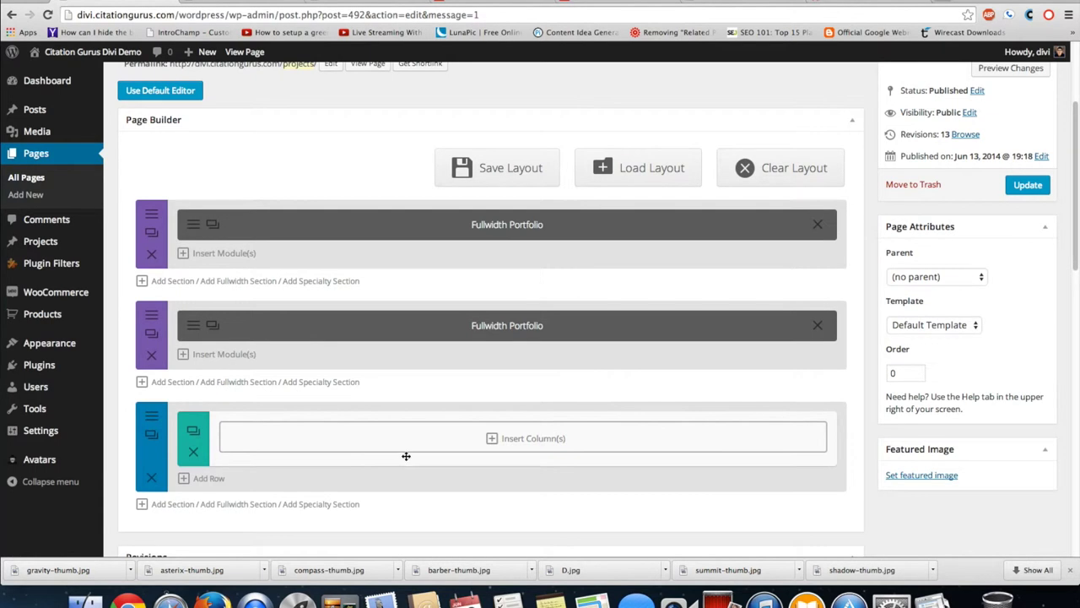
click(406, 444)
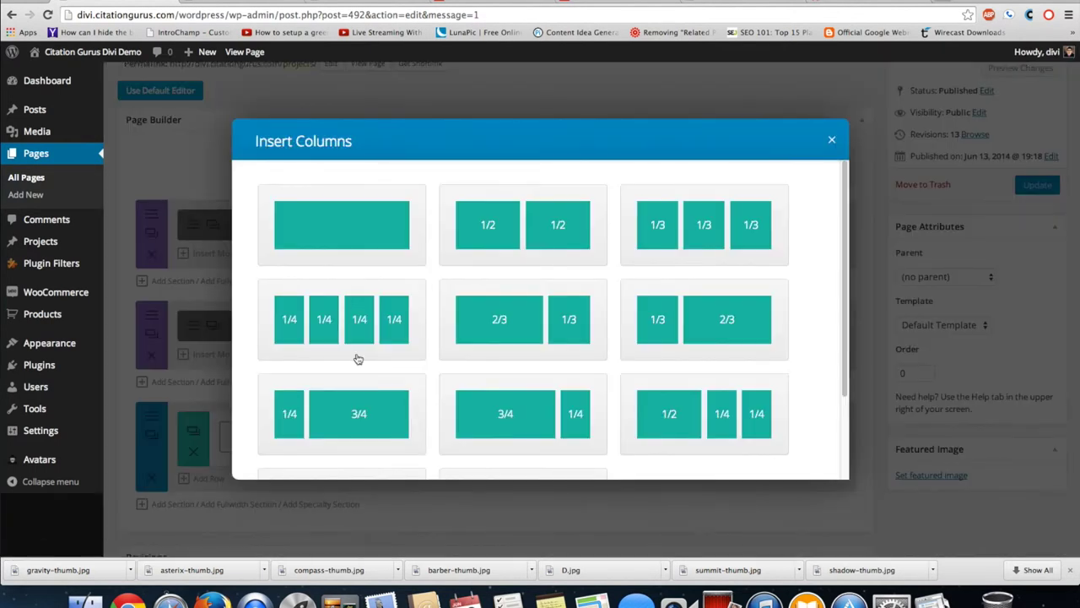
click(366, 224)
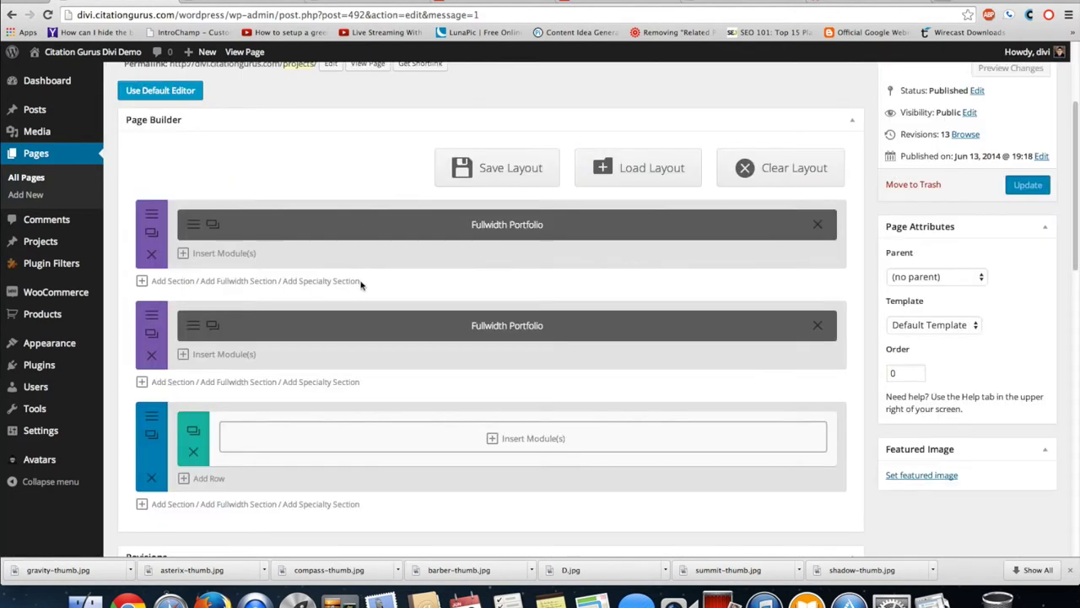
Insert a Filterable Portfolio module in the new column, keeping the Fullwidth layout and 10 projects per page
click(439, 435)
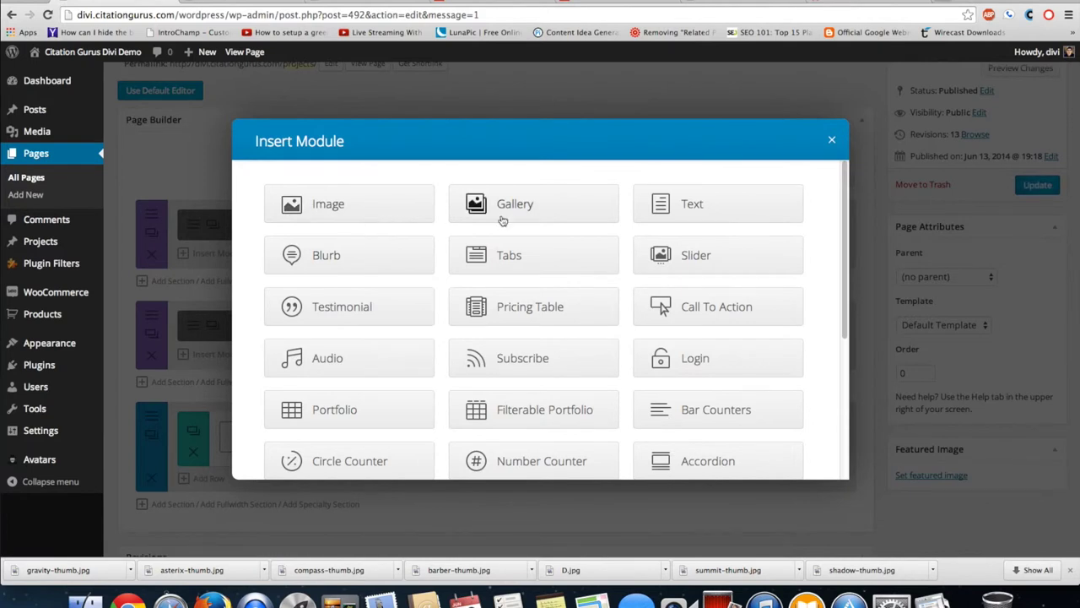
scroll(509, 227, down, 2)
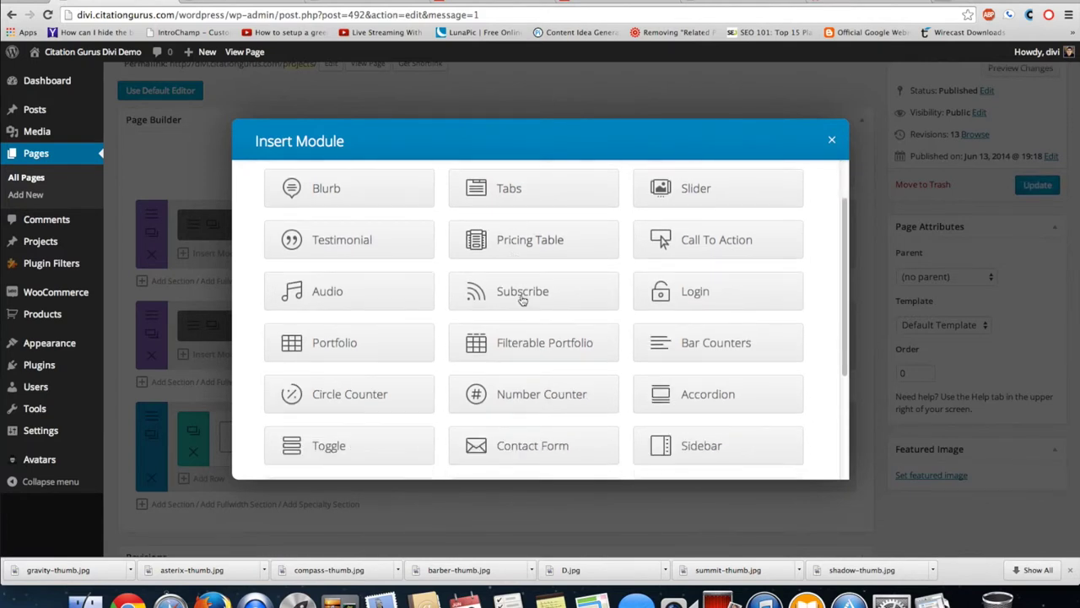
click(530, 346)
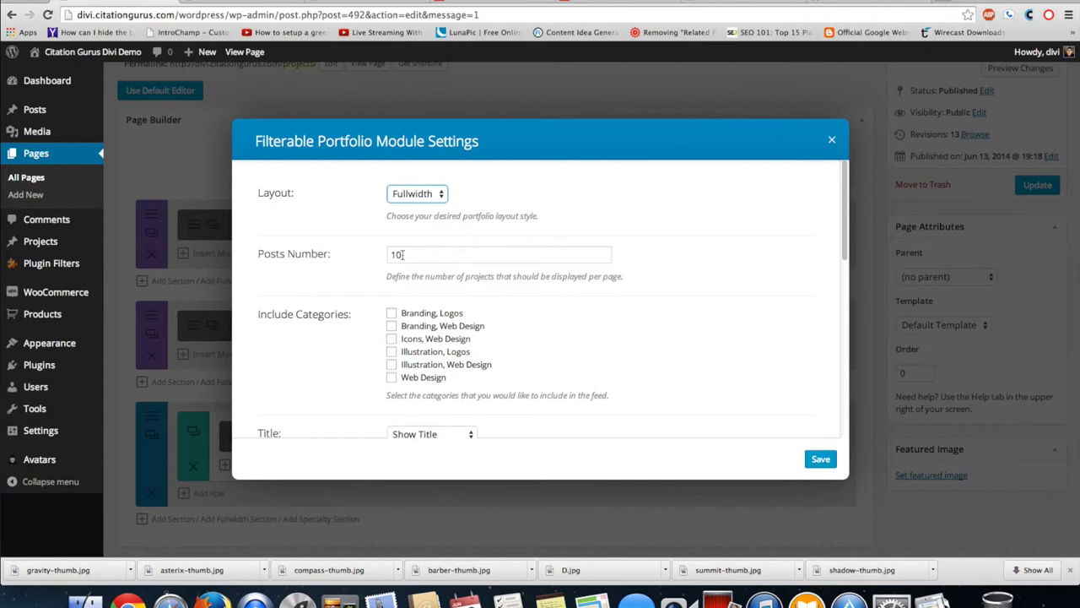
scroll(470, 262, down, 1)
scroll(471, 265, down, 1)
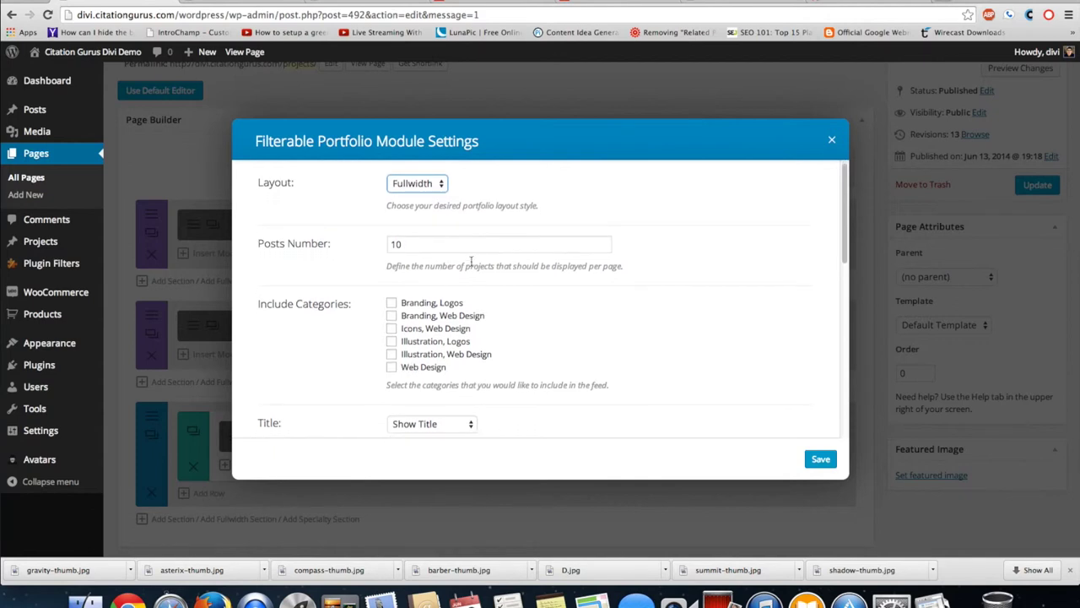
Include all six project categories in the filterable portfolio, from Branding, Logos through Web Design
click(391, 303)
click(392, 316)
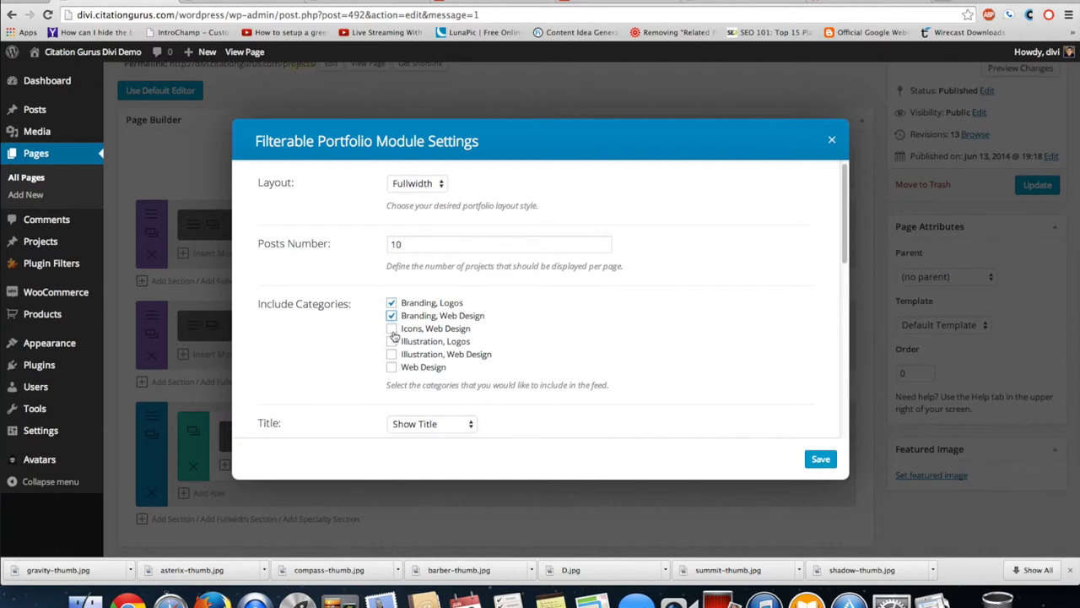
click(391, 329)
click(392, 341)
click(391, 353)
Keep the filterable portfolio's title, category, pagination and text color options at their defaults and save the module settings
scroll(610, 356, down, 5)
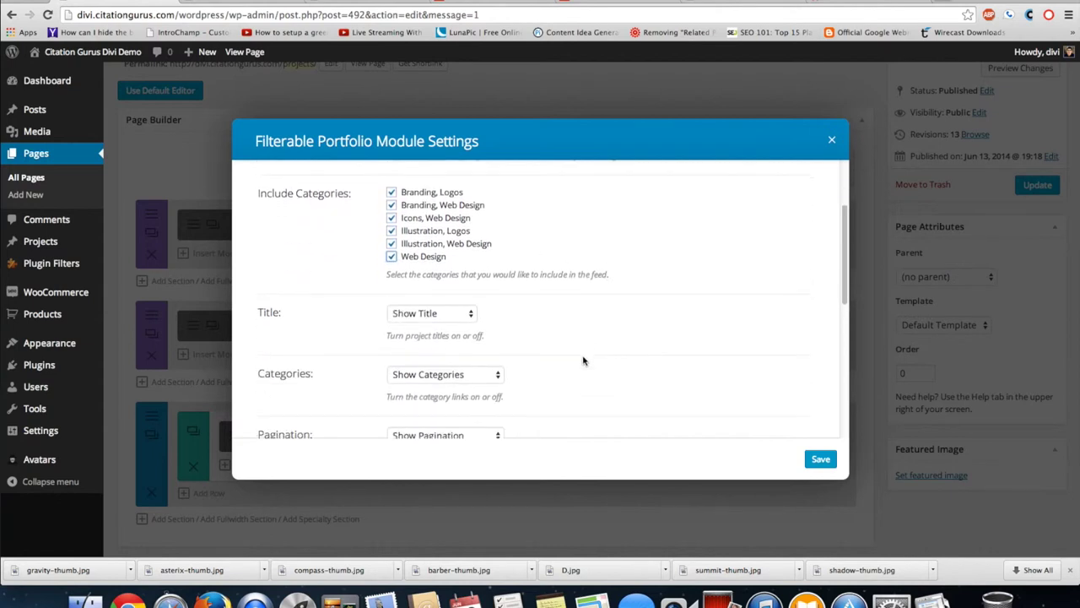
scroll(583, 361, down, 6)
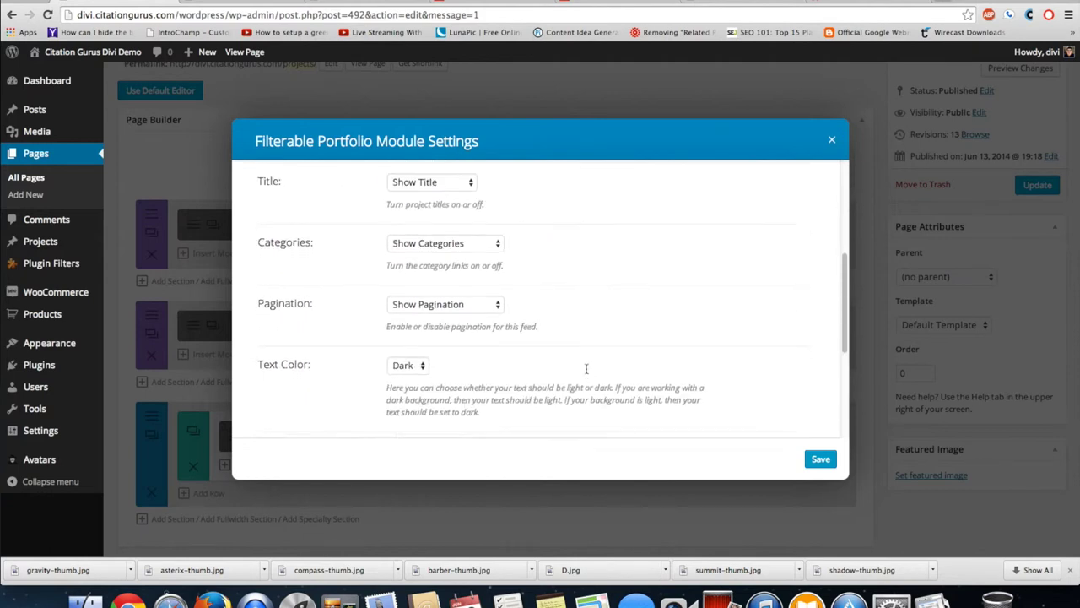
scroll(591, 371, down, 5)
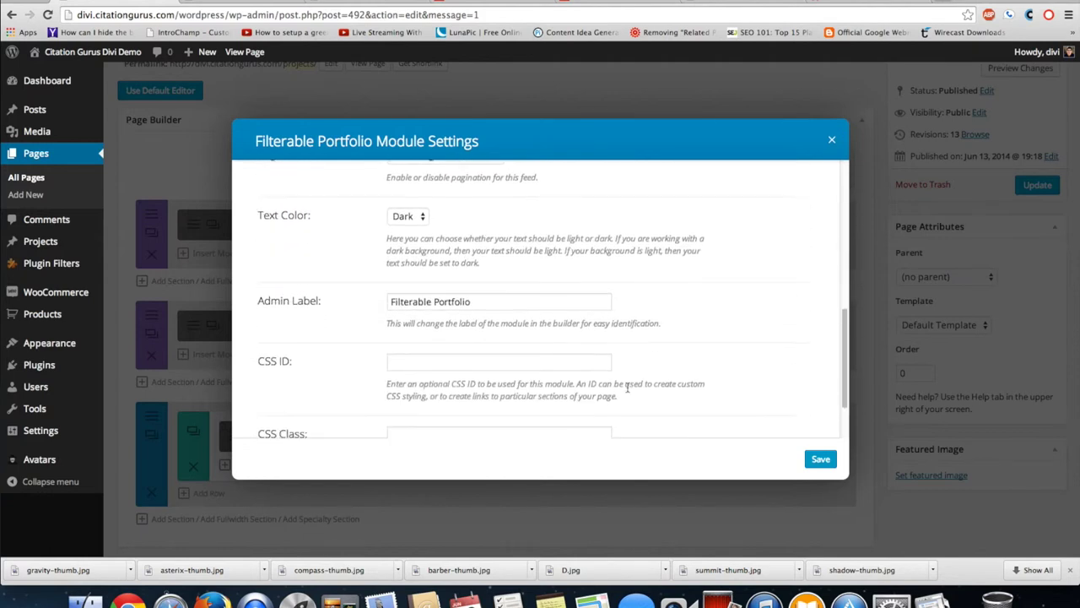
scroll(641, 391, down, 3)
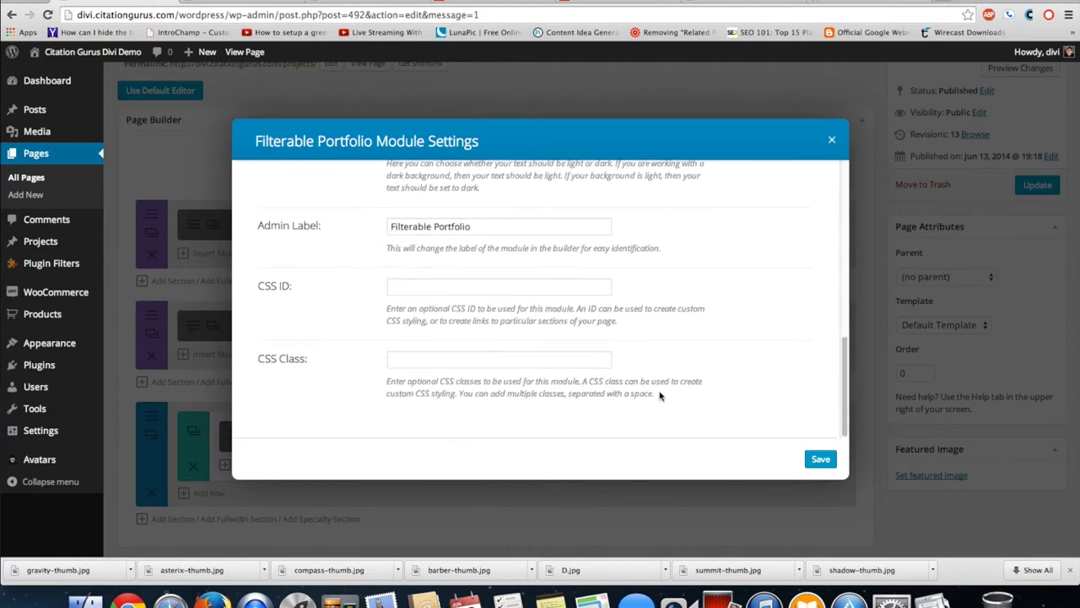
click(819, 459)
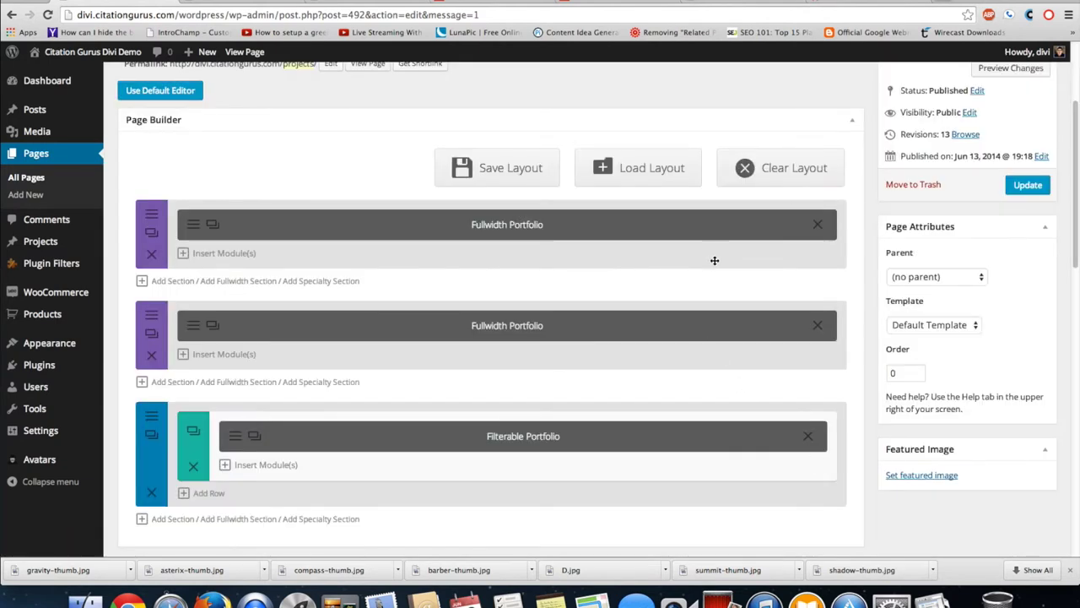
Switch to the Projects page preview and examine the portfolio sections from the fullwidth grid down to the filterable portfolio
scroll(803, 265, up, 3)
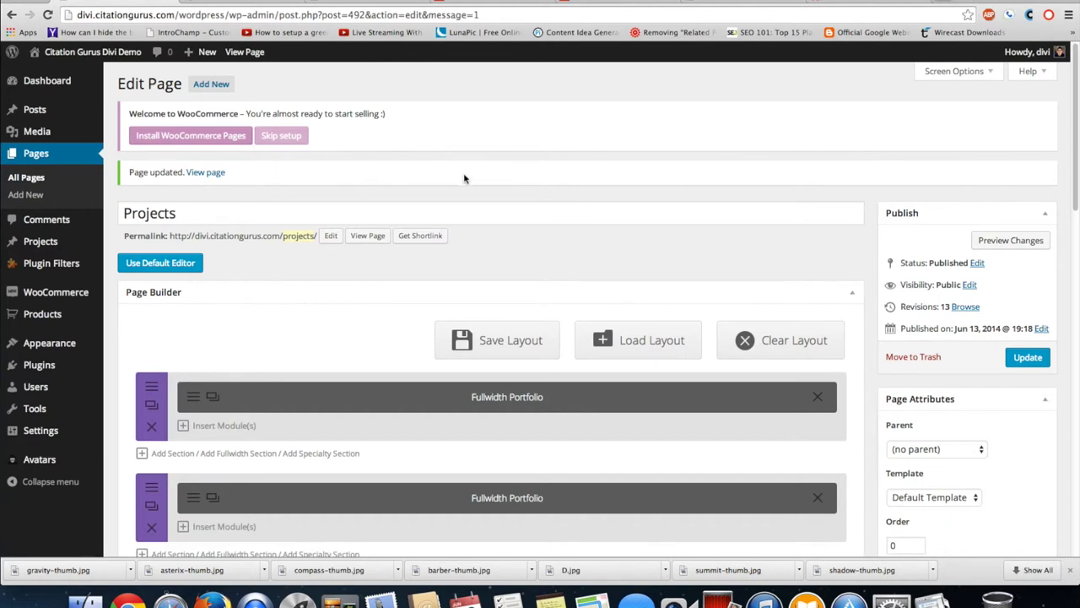
click(236, 4)
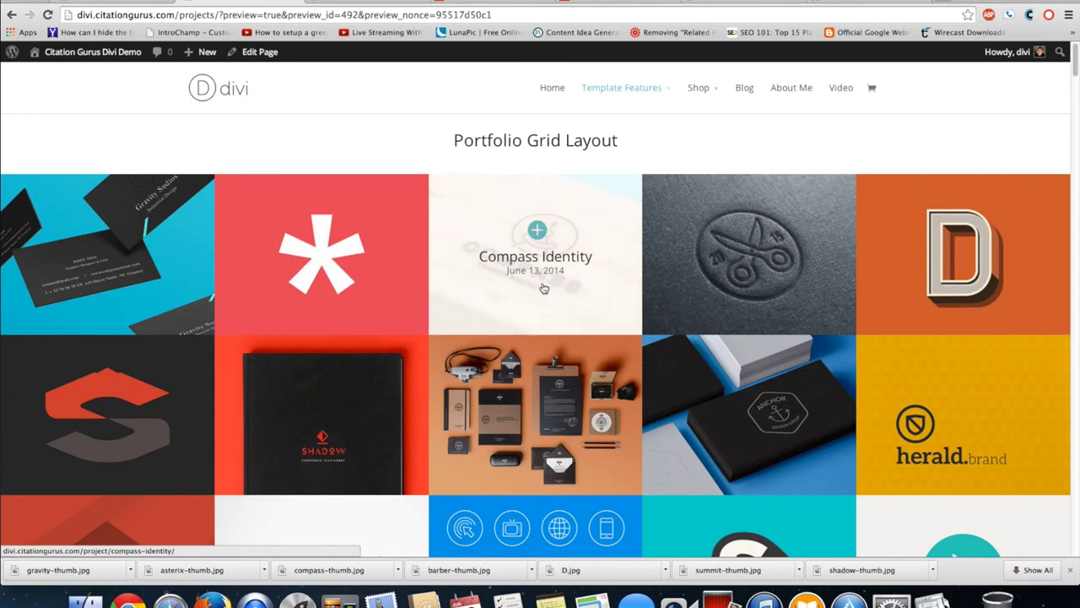
scroll(450, 277, down, 5)
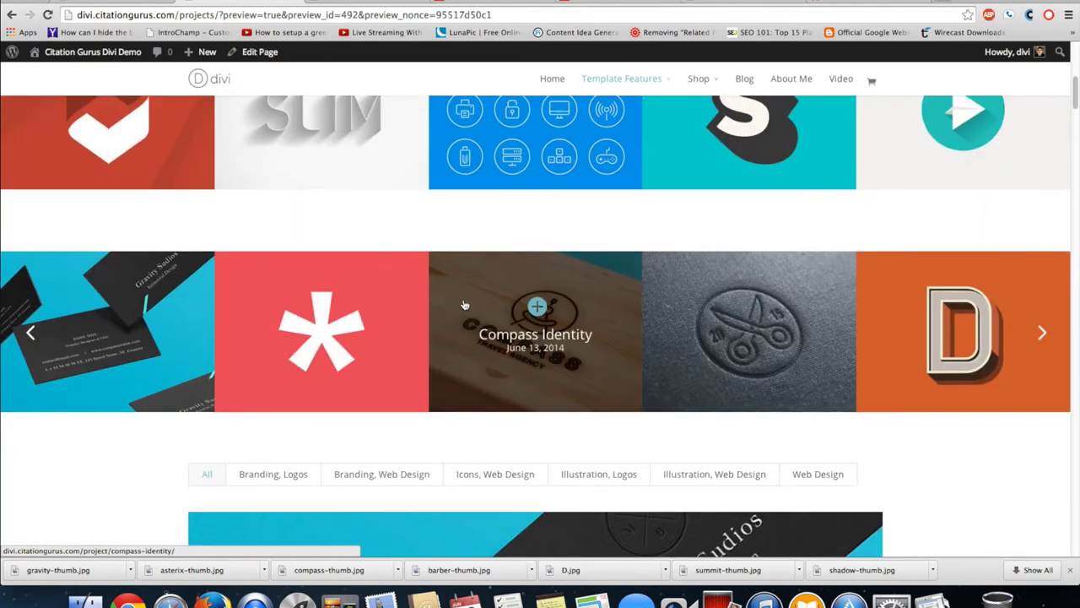
scroll(290, 306, down, 3)
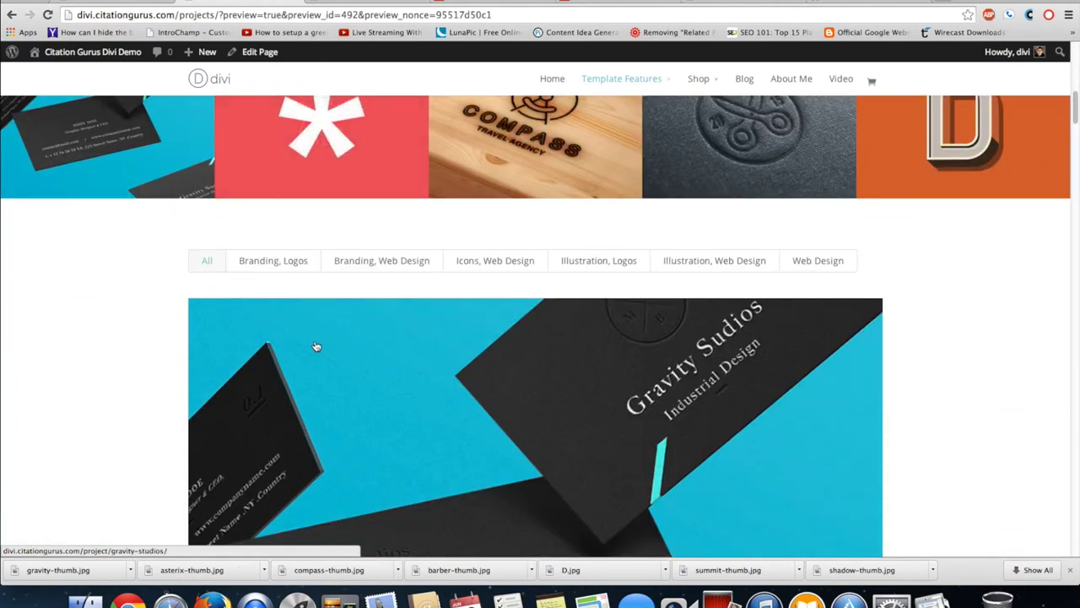
Filter the portfolio by Branding, Web Design; Icons, Web Design; Illustration, Logos; and Illustration, Web Design in turn, checking the projects shown
click(409, 260)
click(469, 257)
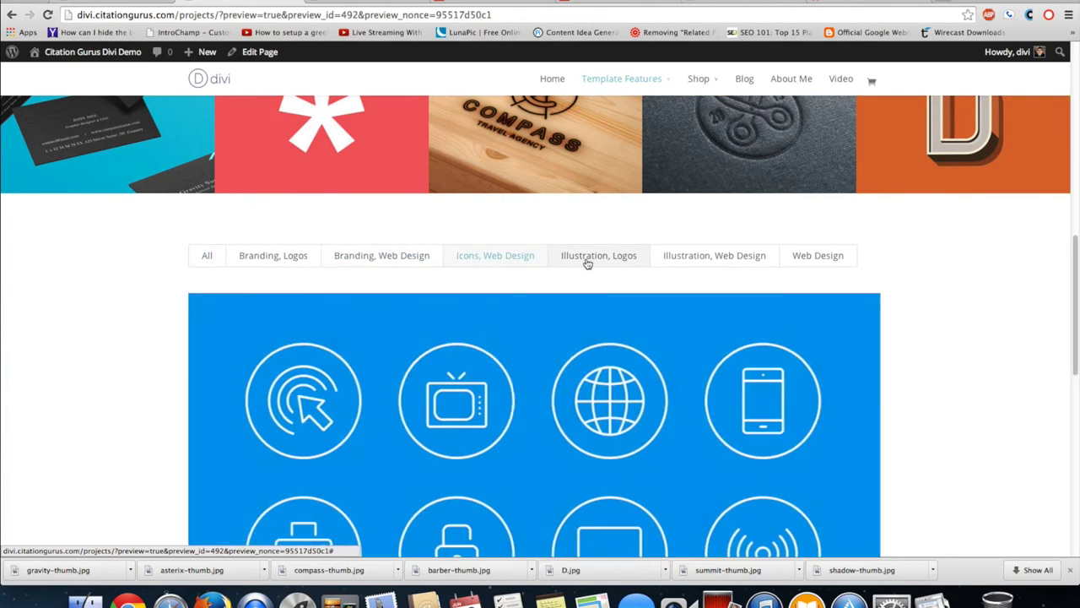
click(588, 261)
click(688, 261)
scroll(625, 296, down, 8)
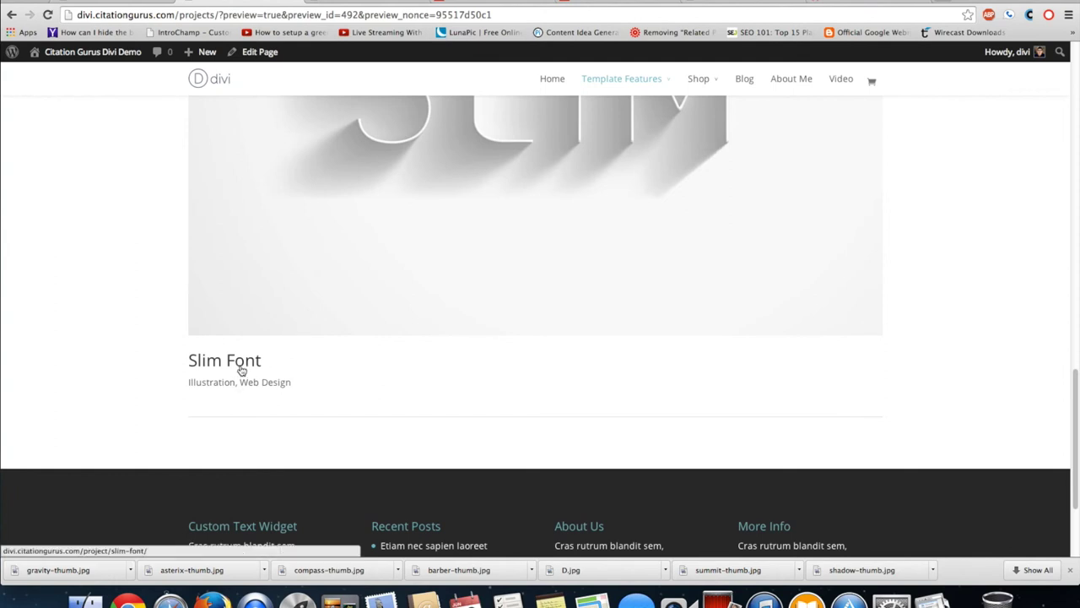
scroll(240, 367, down, 2)
scroll(241, 363, up, 5)
scroll(242, 367, up, 5)
Filter the portfolio by Web Design to review its projects, and return to the Projects page editor
scroll(543, 398, down, 2)
click(826, 379)
scroll(446, 379, down, 5)
scroll(446, 381, down, 7)
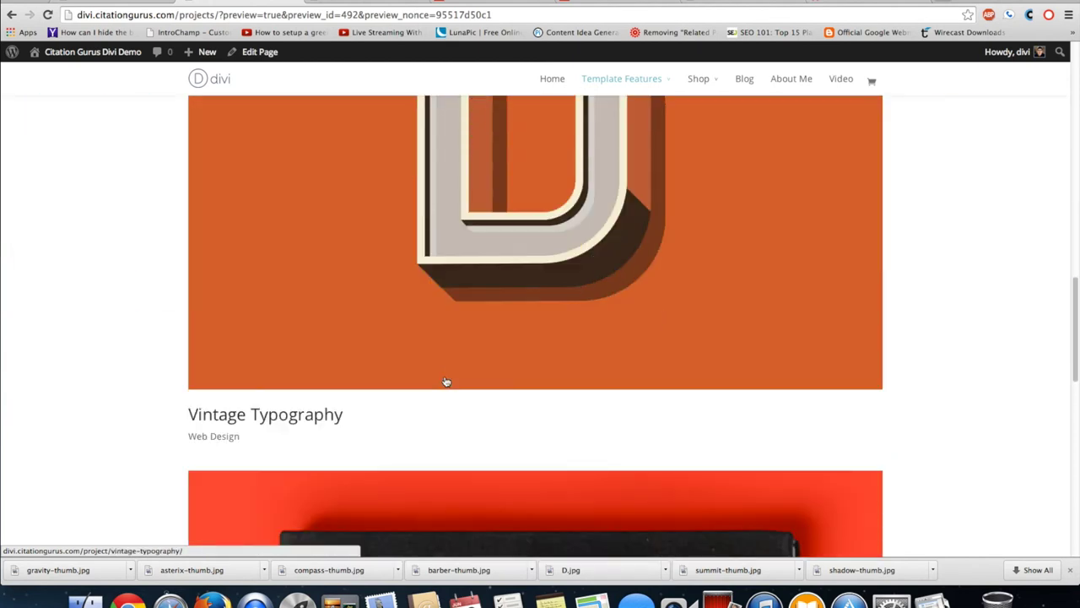
scroll(446, 381, up, 7)
scroll(444, 379, up, 3)
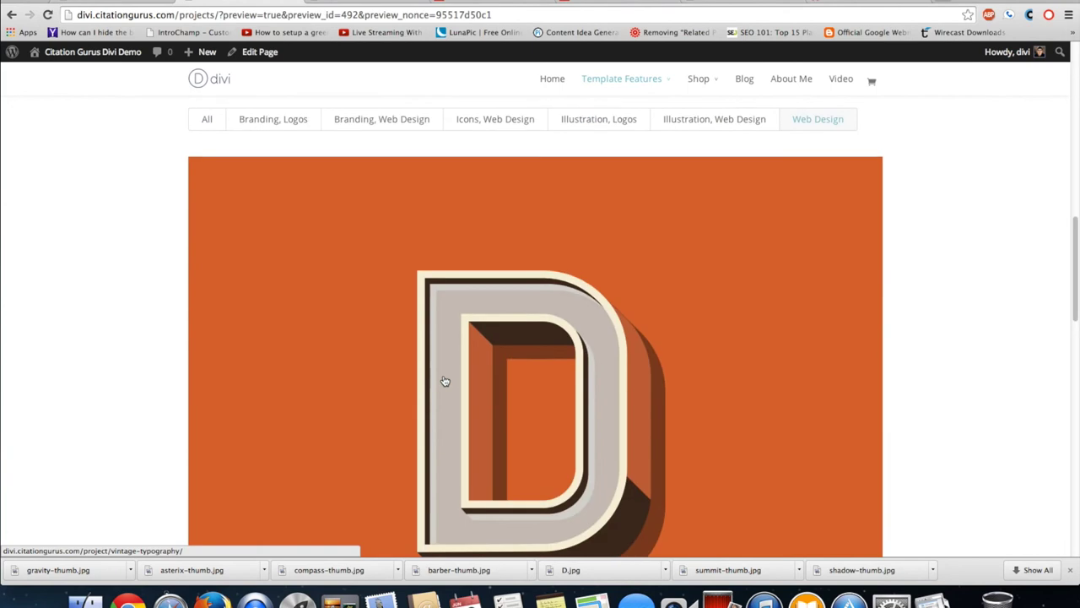
scroll(379, 356, down, 7)
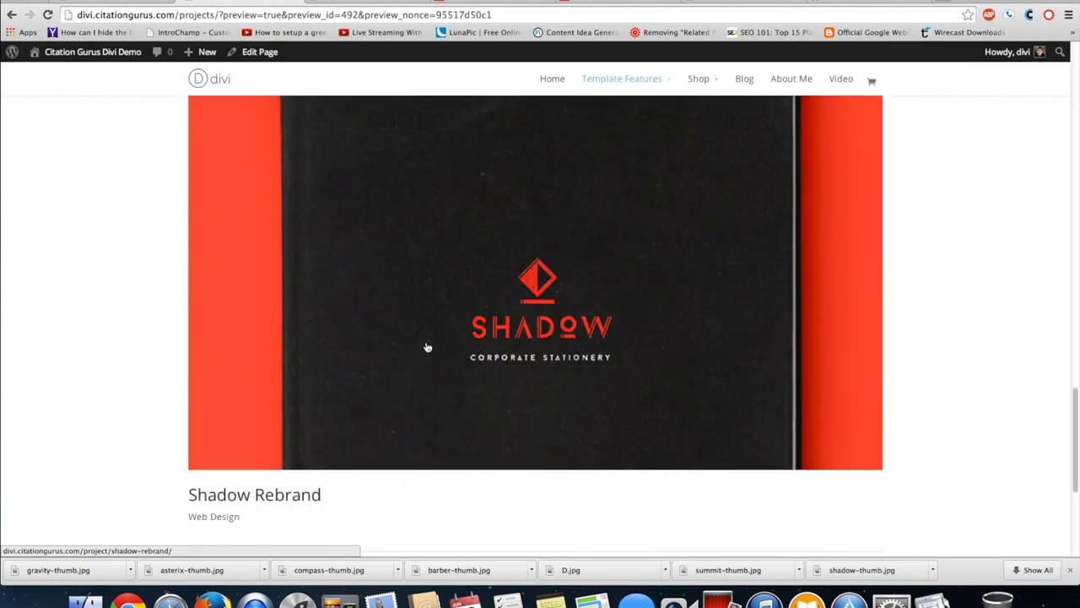
scroll(622, 435, up, 9)
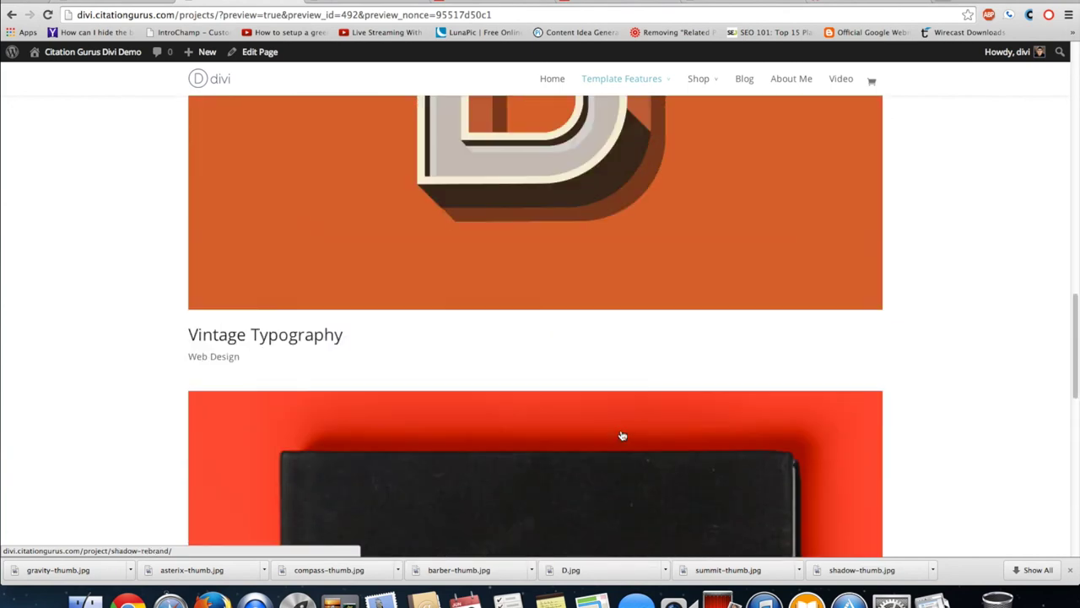
scroll(622, 436, up, 8)
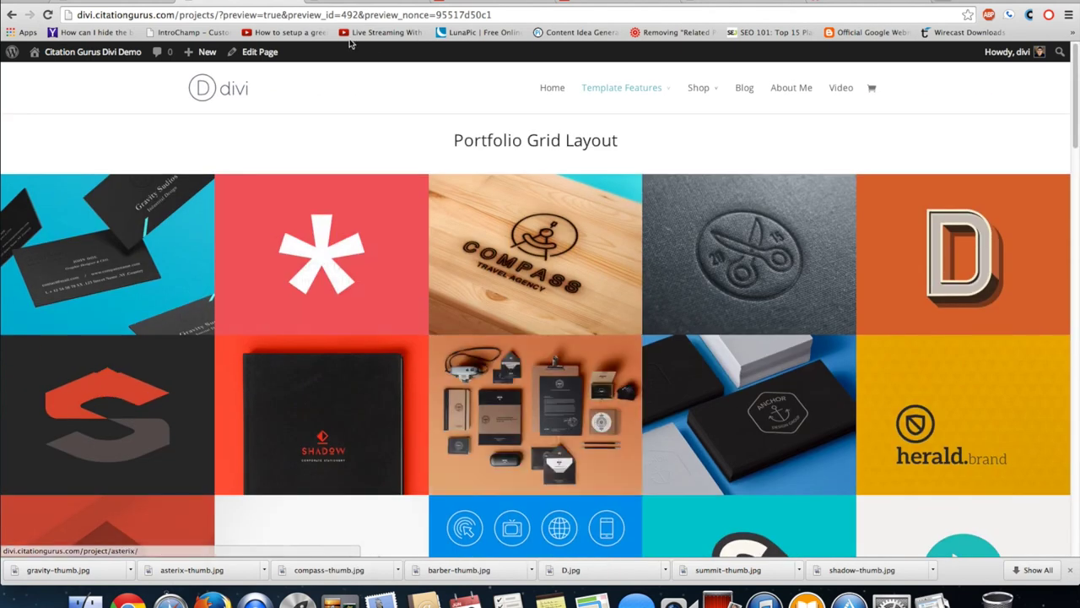
click(110, 2)
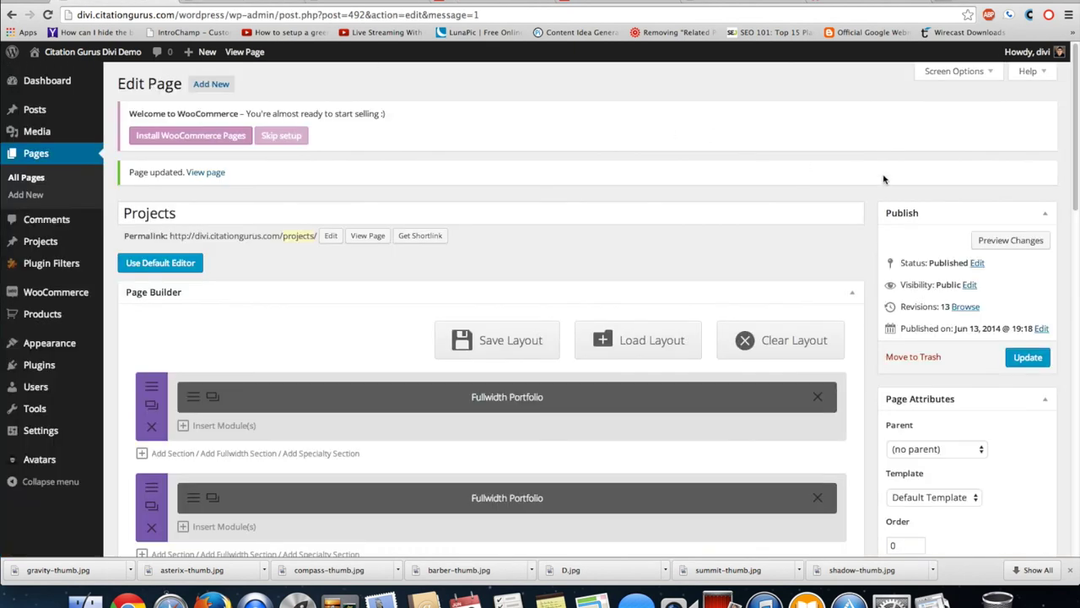